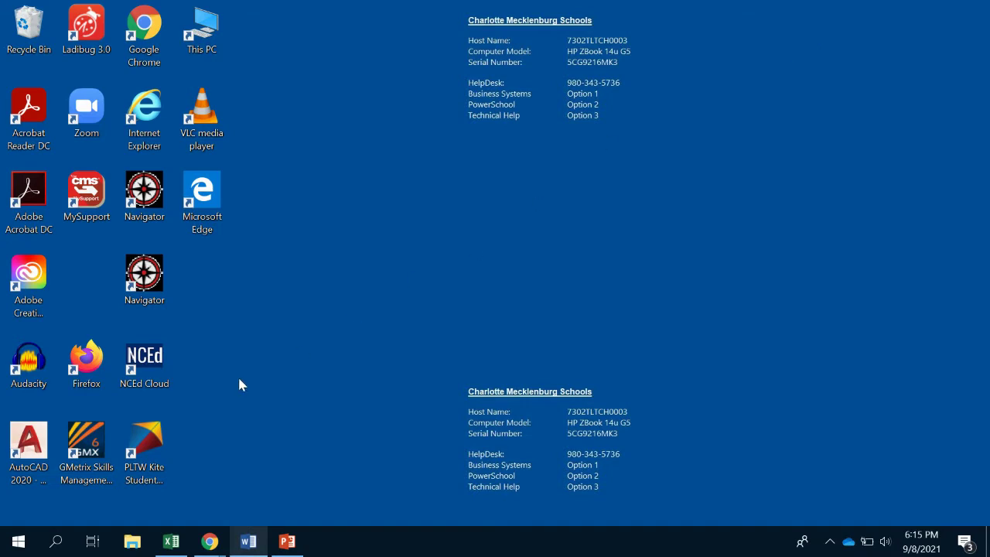
# Step: Launch AutoCAD 2020 from the desktop and dismiss the display scale warning
pyautogui.click(29, 442)
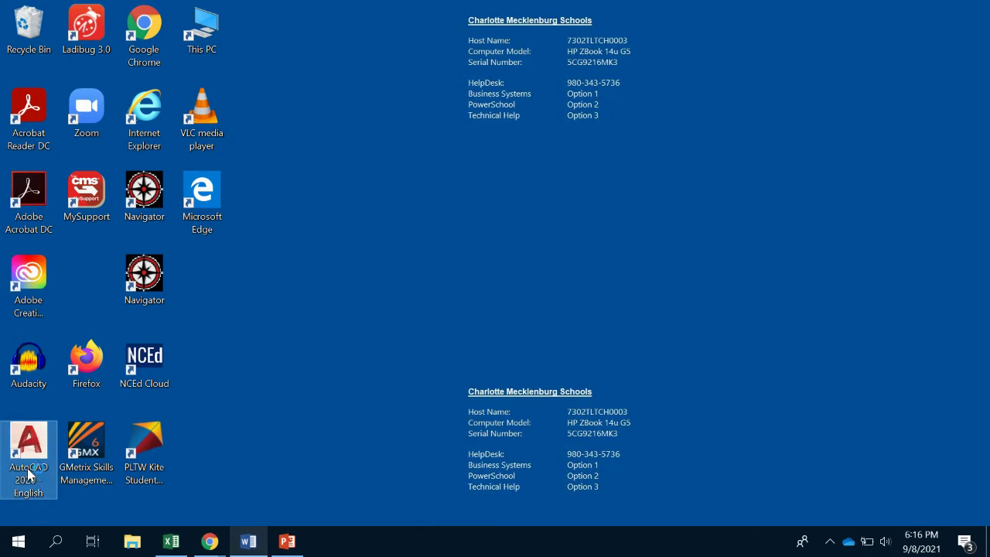
pyautogui.doubleClick(29, 456)
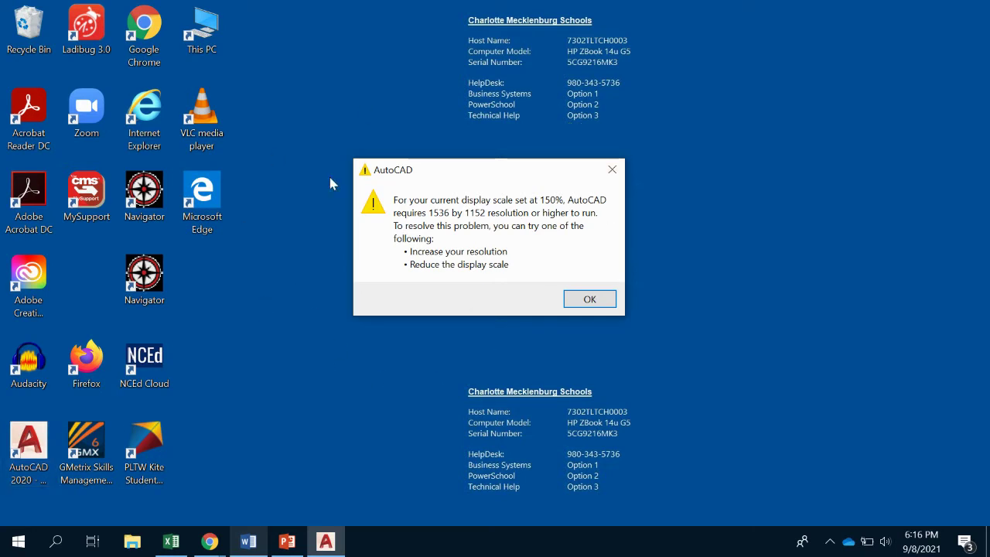
pyautogui.click(590, 300)
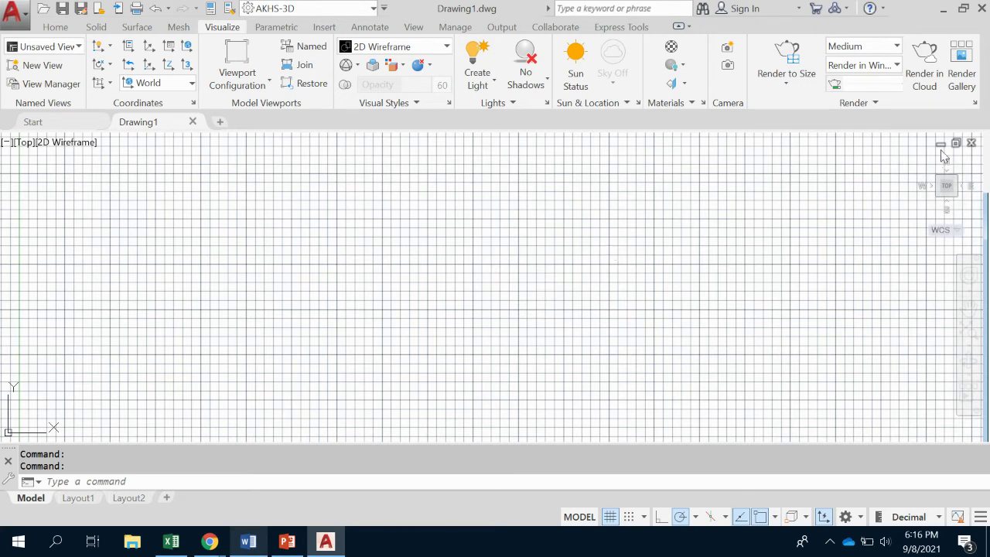
# Step: Close Drawing1 and create a new drawing from the acad template
pyautogui.hotkey('ctrl', '9')
pyautogui.click(972, 143)
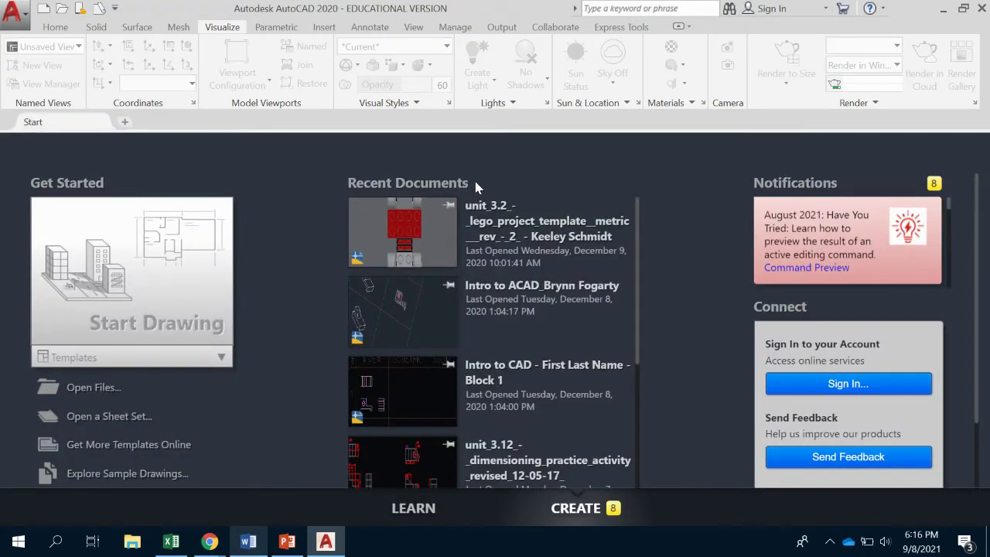
pyautogui.hotkey('ctrl', 'n')
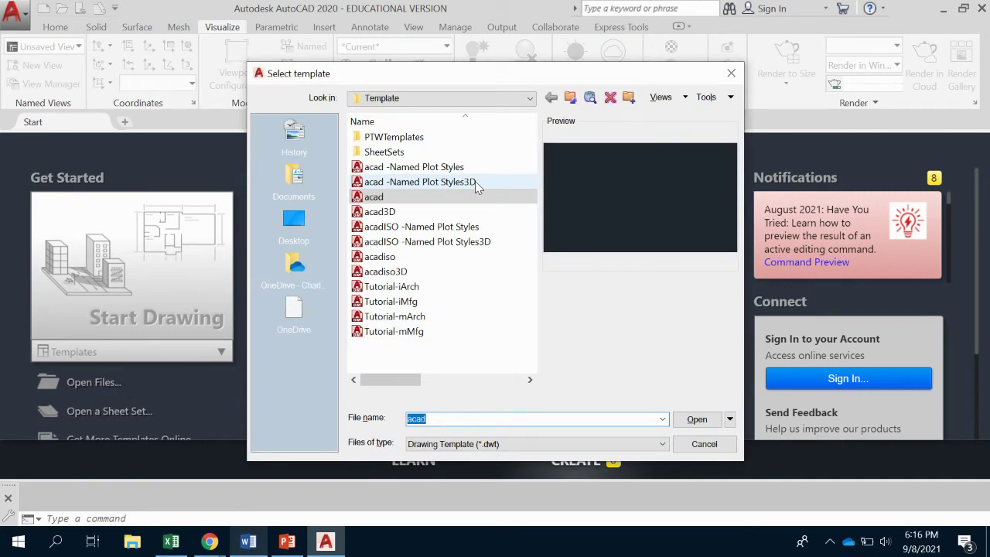
pyautogui.click(392, 200)
pyautogui.click(688, 418)
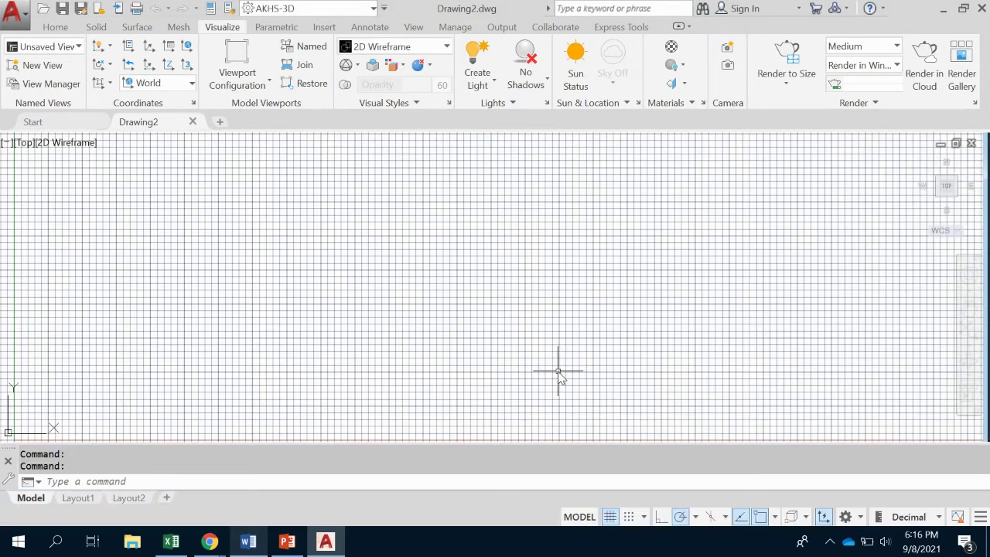
pyautogui.click(14, 13)
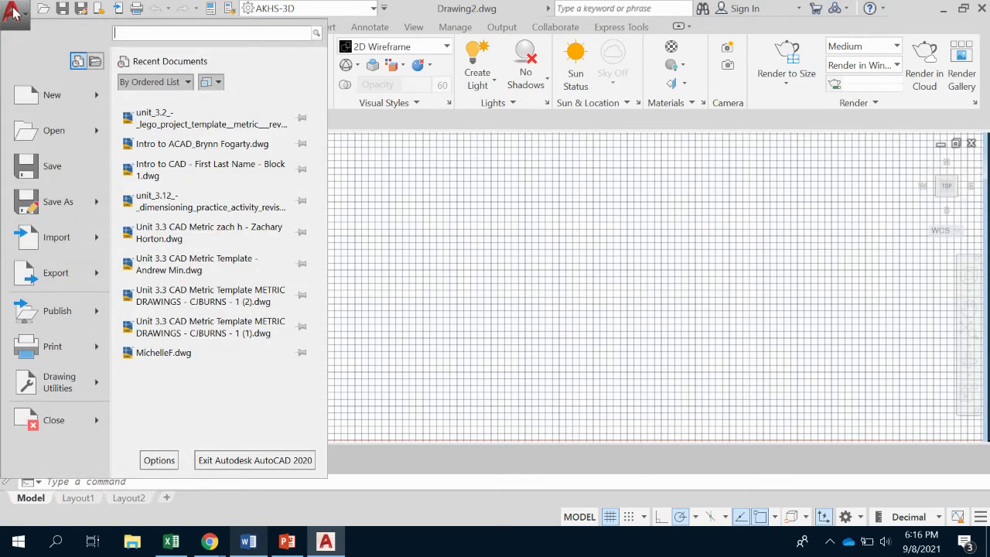
pyautogui.moveTo(42, 130)
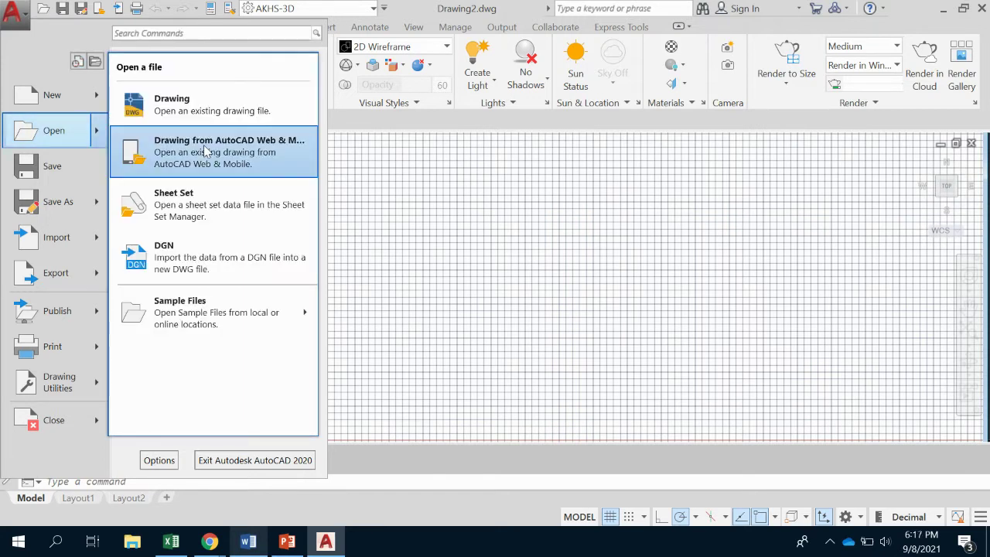
pyautogui.click(480, 220)
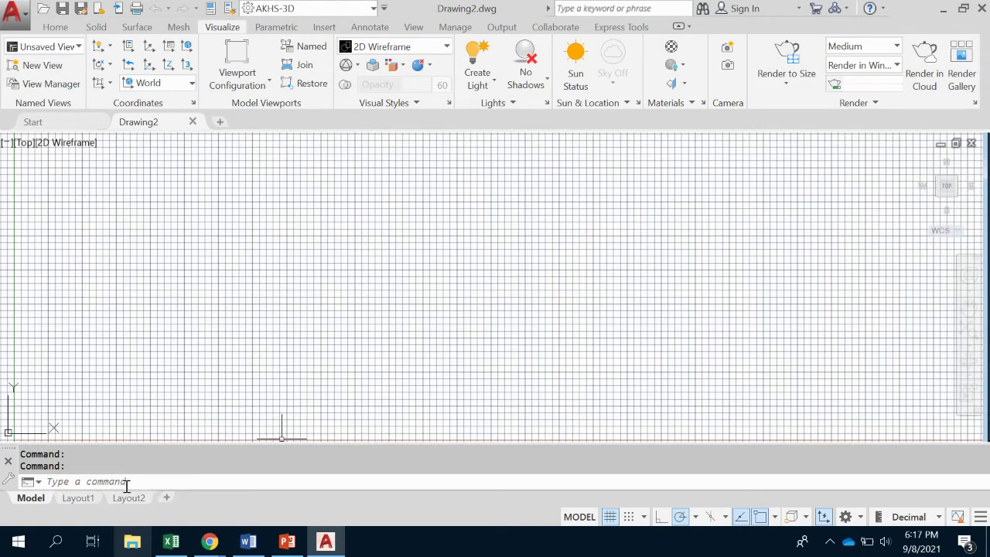
# Step: Open the drawing options with the OPTIONS command and set the display color theme to Dark
pyautogui.moveTo(120, 498)
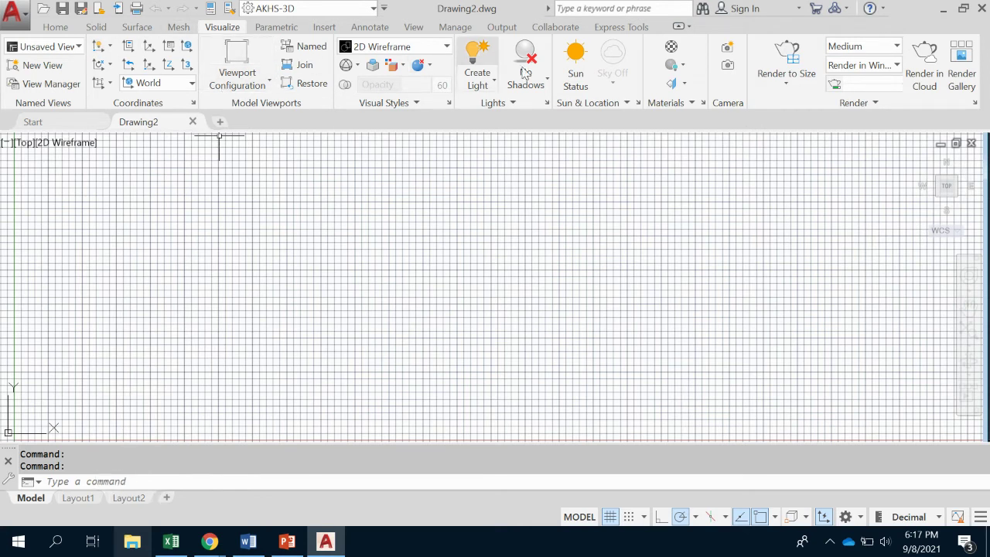
pyautogui.click(103, 482)
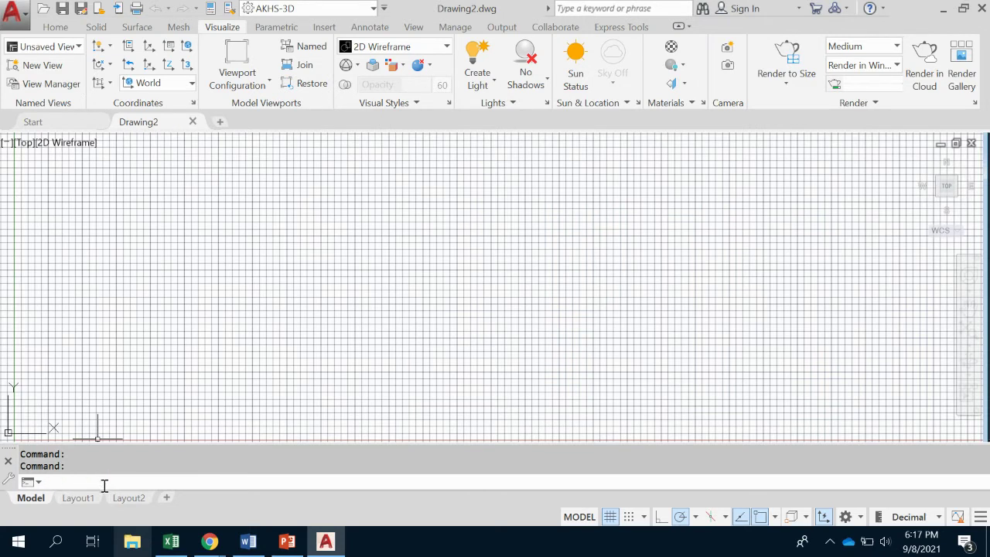
pyautogui.write('options')
pyautogui.press('Return')
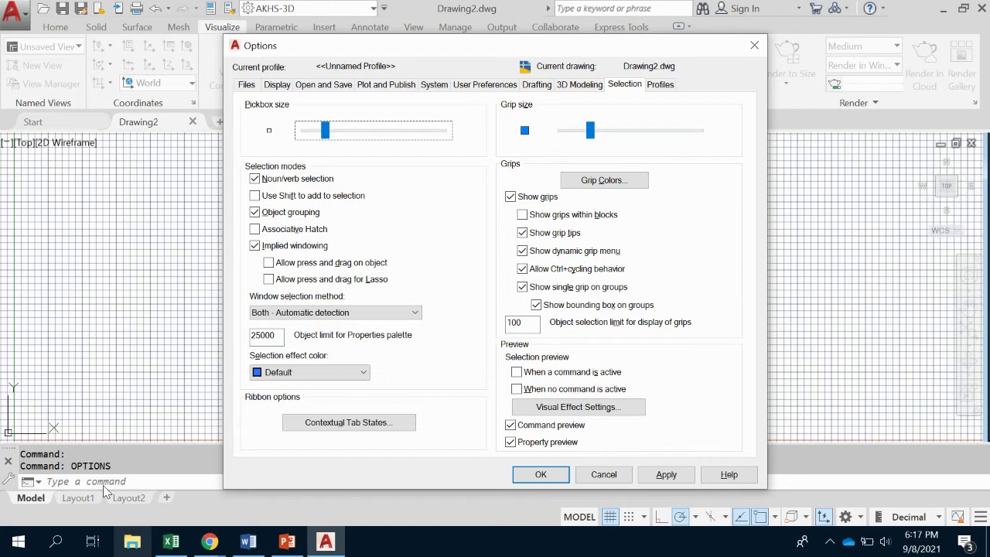
pyautogui.click(275, 85)
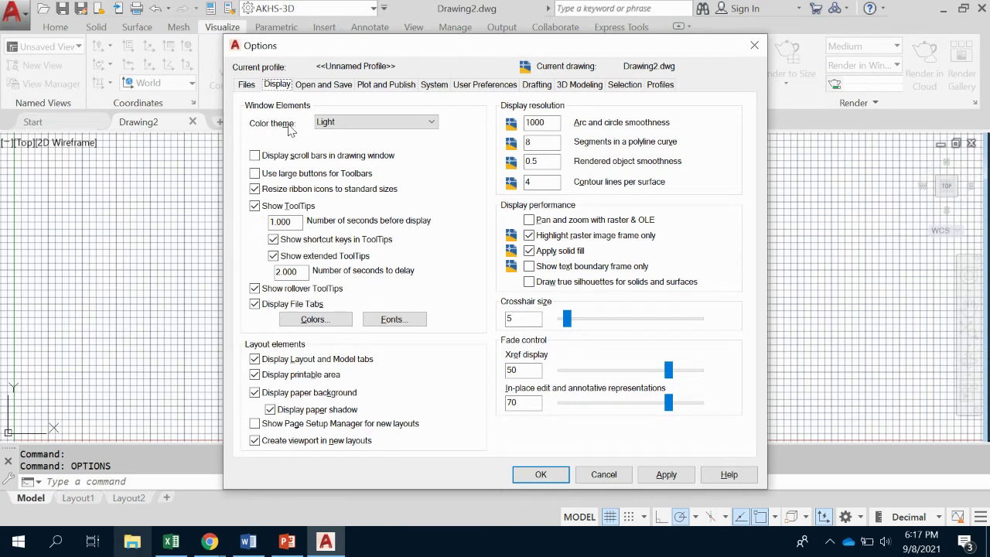
pyautogui.click(352, 124)
pyautogui.click(354, 135)
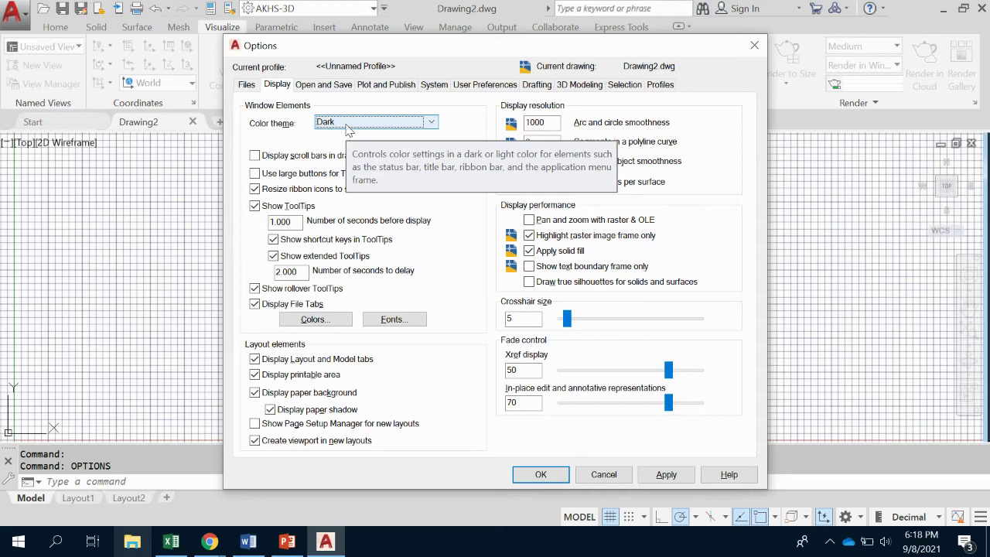
# Step: Set the uniform background color of the 2D model space to Black
pyautogui.click(314, 321)
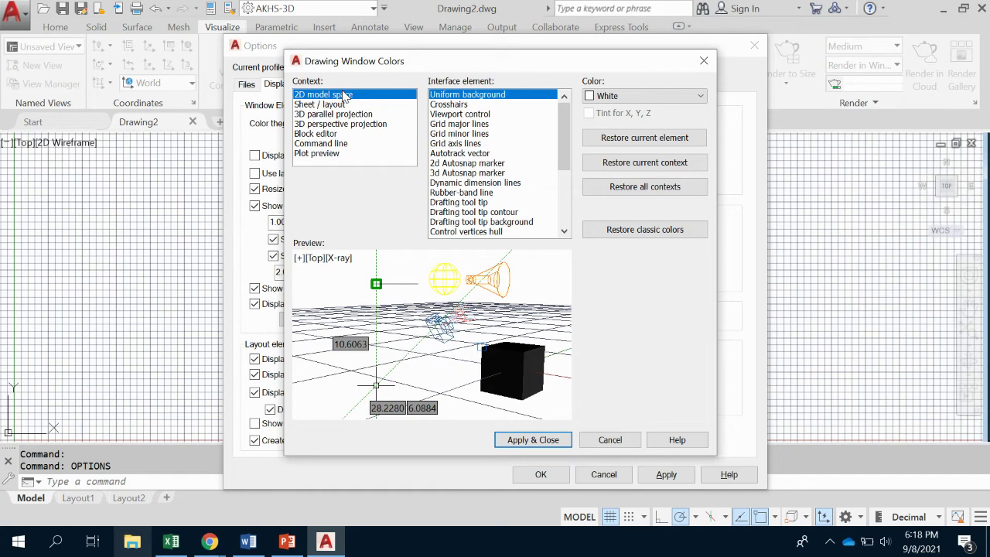
pyautogui.click(622, 95)
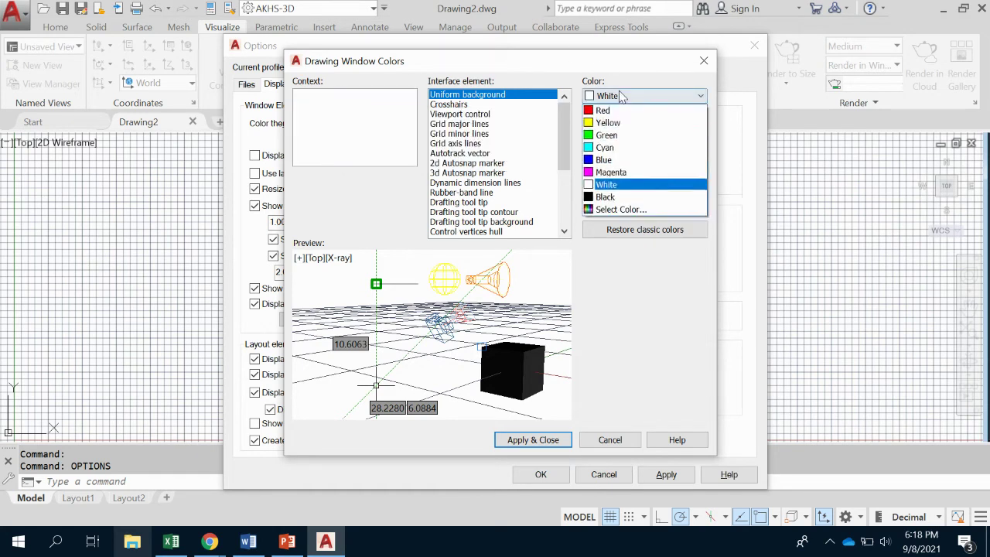
pyautogui.click(627, 197)
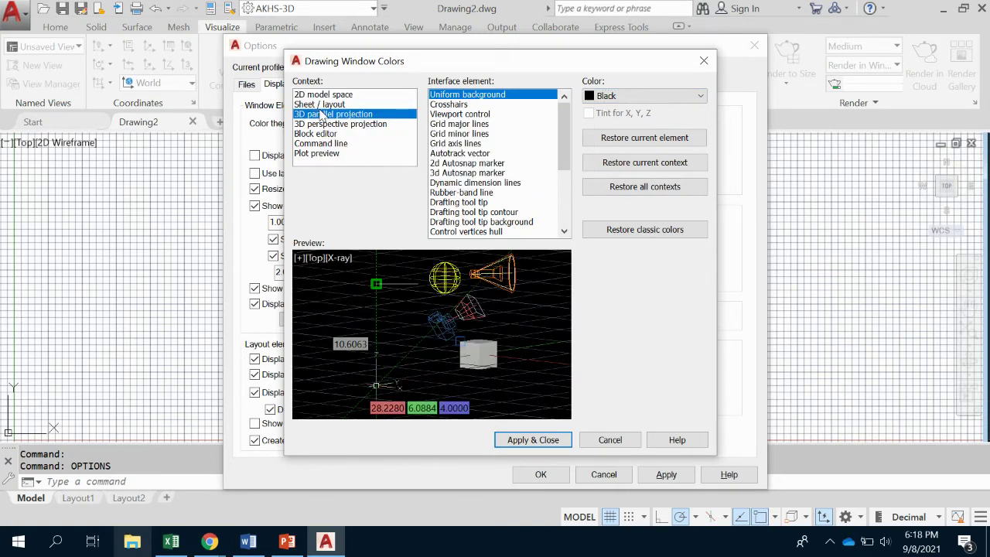
# Step: Review the colors of the 3D parallel, 3D perspective and sheet/layout contexts, and apply the drawing window colors
pyautogui.click(609, 95)
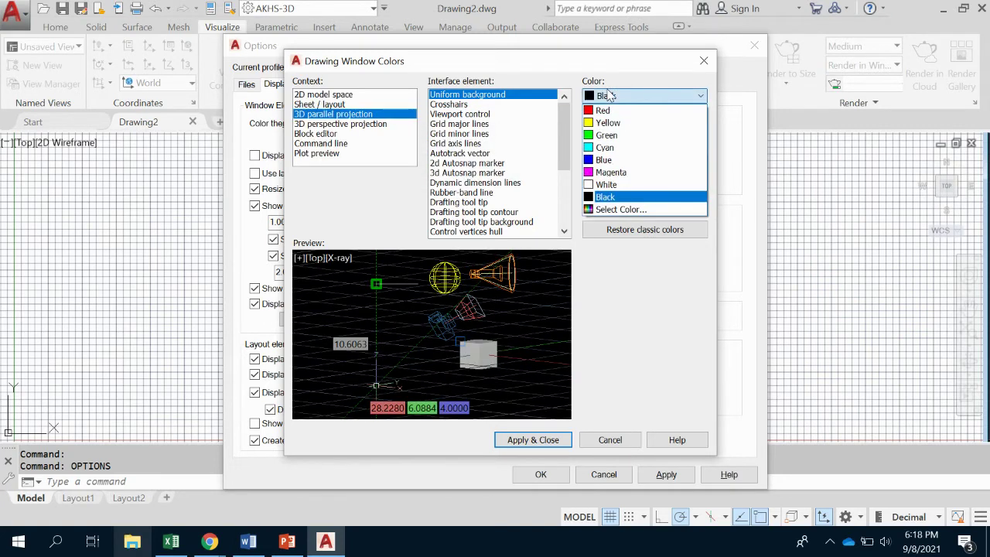
pyautogui.click(609, 95)
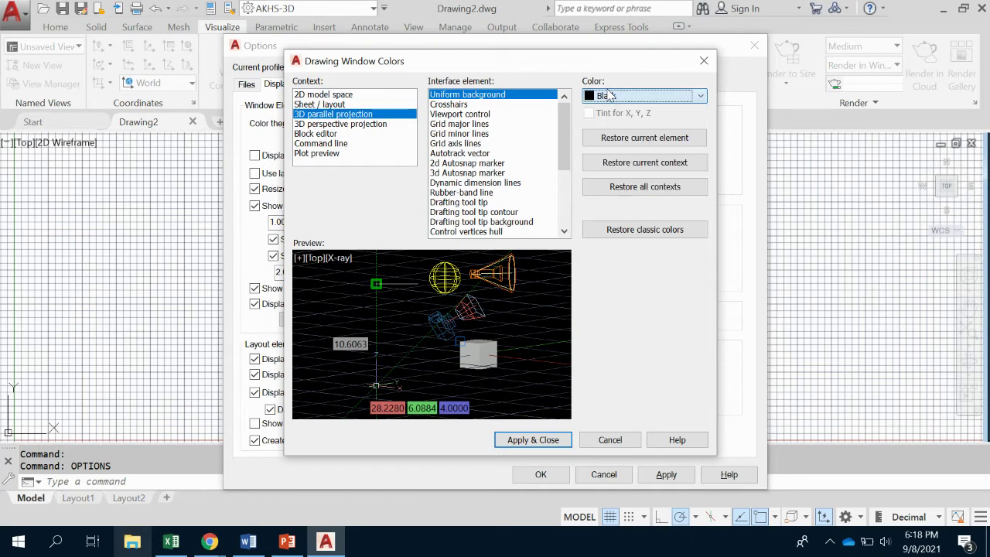
pyautogui.click(346, 124)
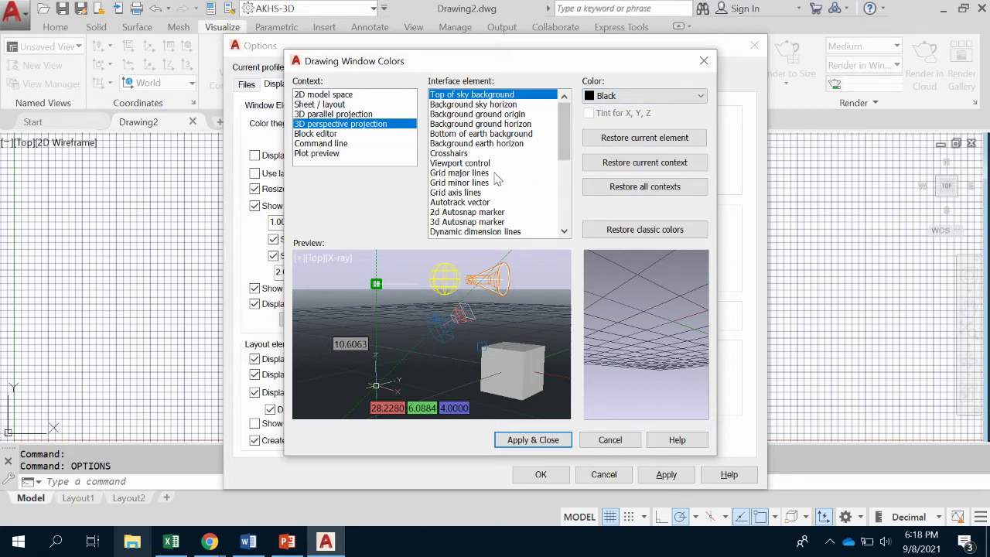
pyautogui.scroll(-3, 490, 176)
pyautogui.scroll(-3, 490, 176)
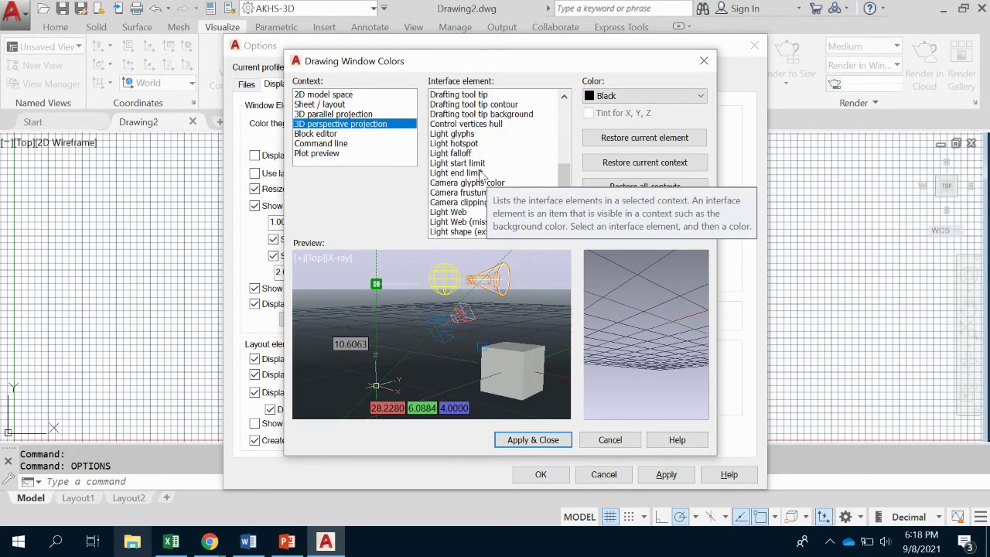
pyautogui.scroll(6, 479, 175)
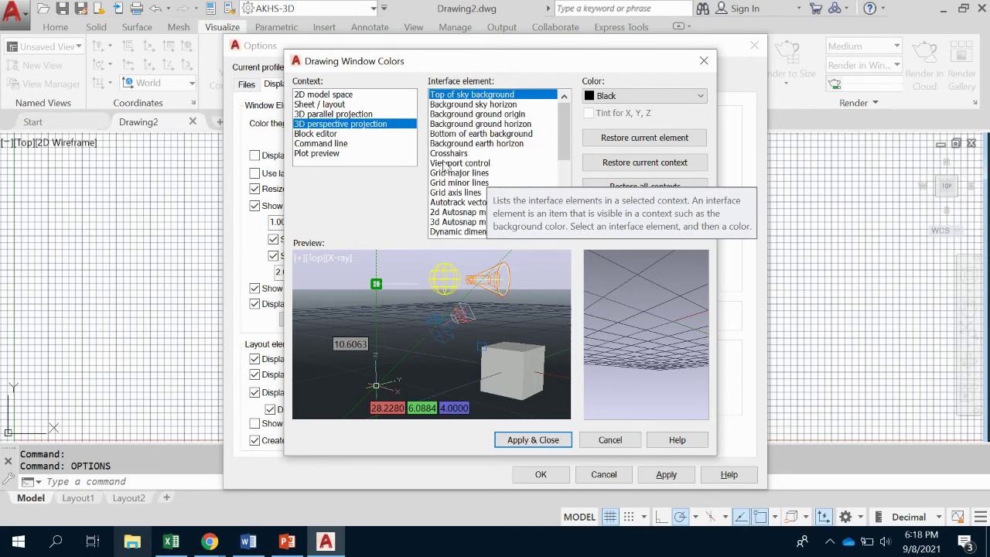
pyautogui.click(312, 105)
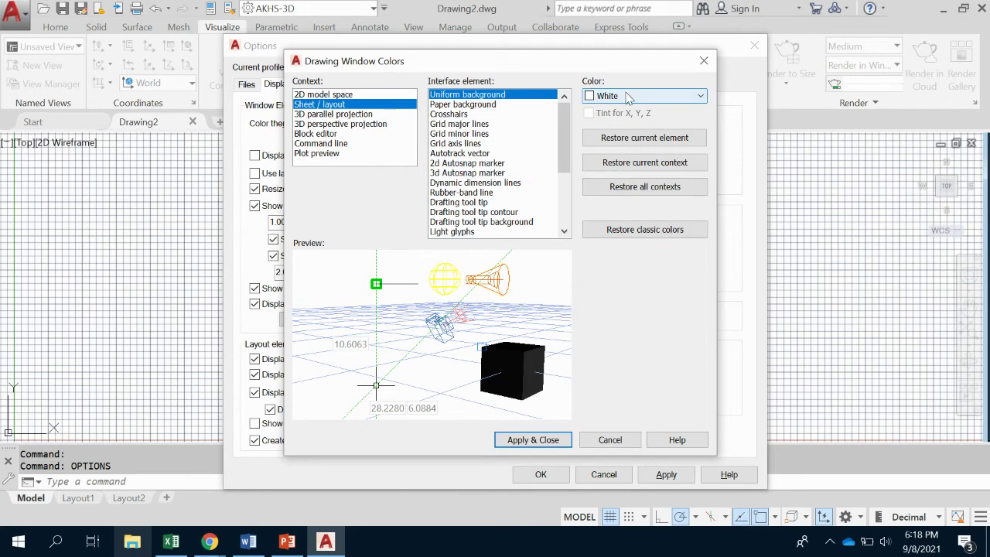
pyautogui.click(353, 95)
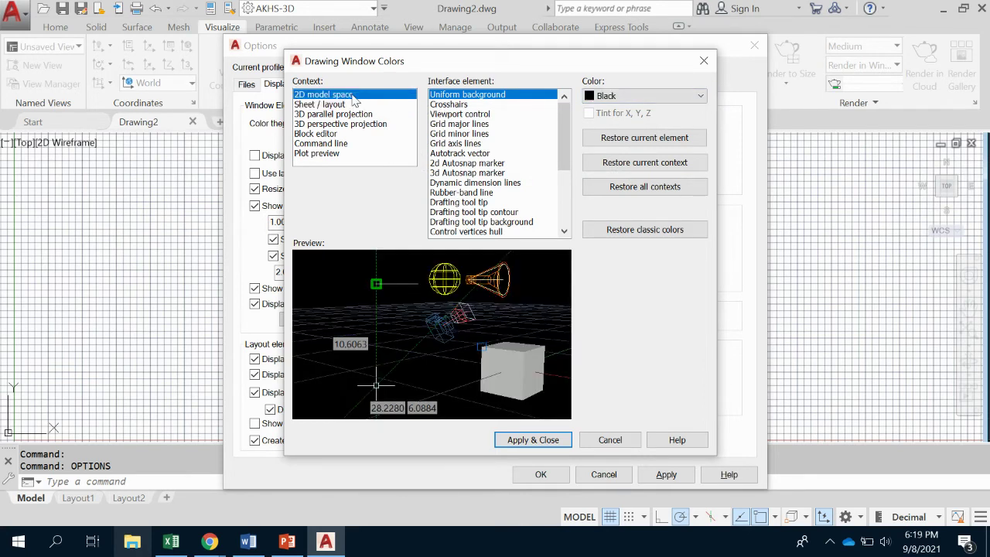
pyautogui.click(333, 115)
pyautogui.click(332, 124)
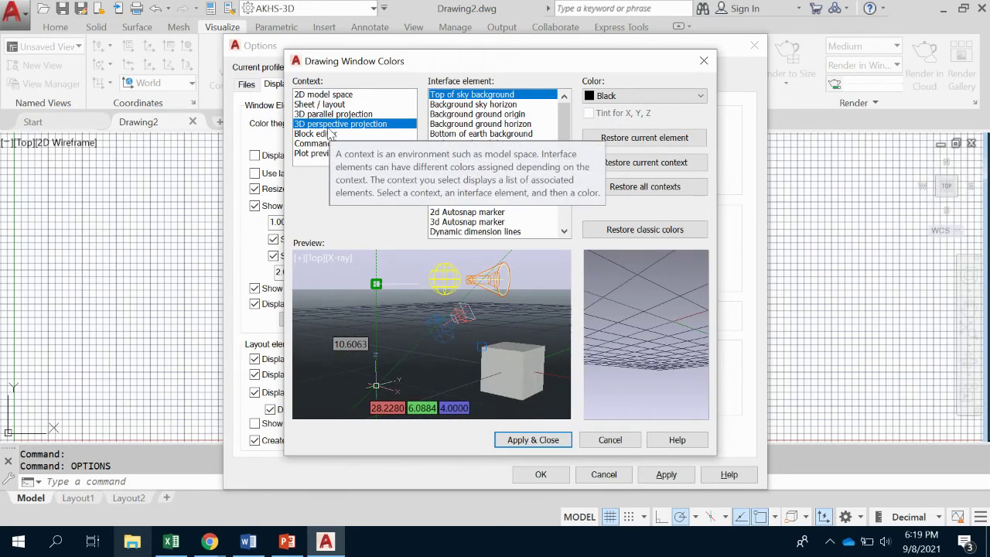
pyautogui.press('Up')
pyautogui.press('Up')
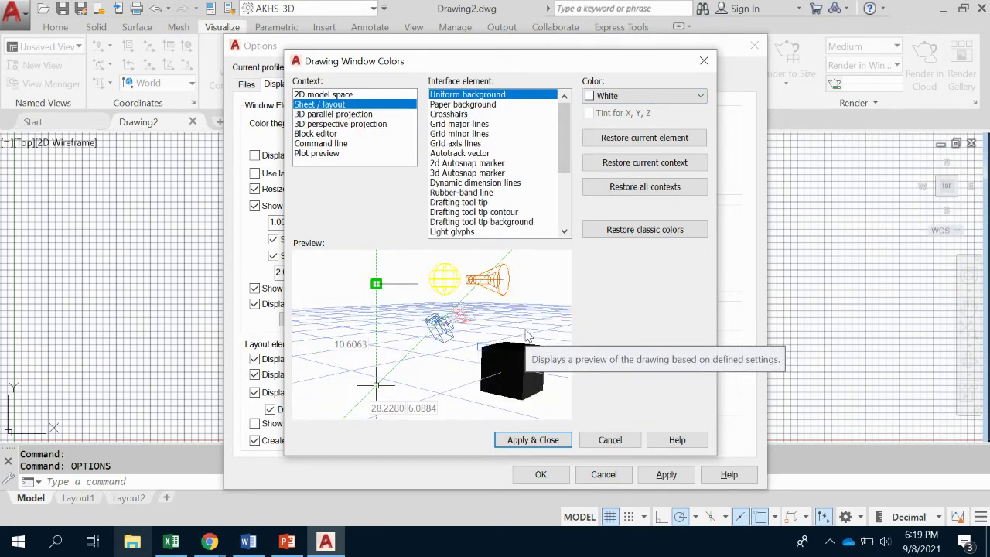
pyautogui.click(516, 444)
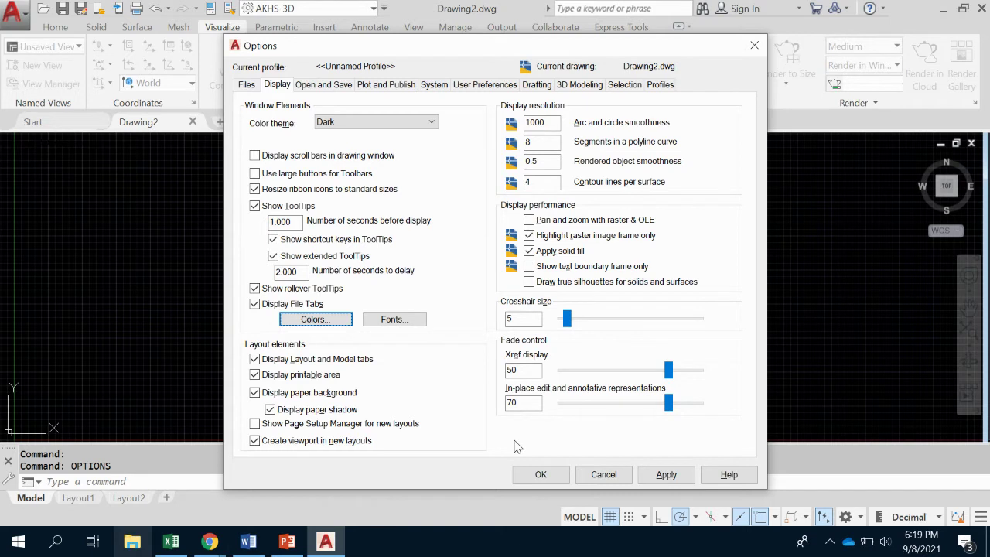
# Step: Apply right-click customization with Repeat Last Command for default mode, Shortcut Menu for edit mode and ENTER for command mode
pyautogui.click(461, 88)
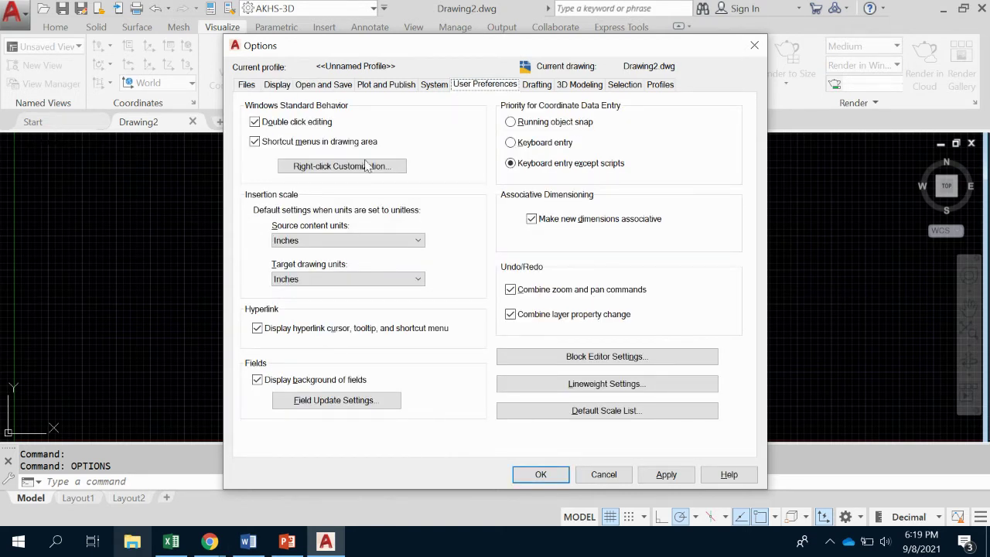
pyautogui.click(301, 174)
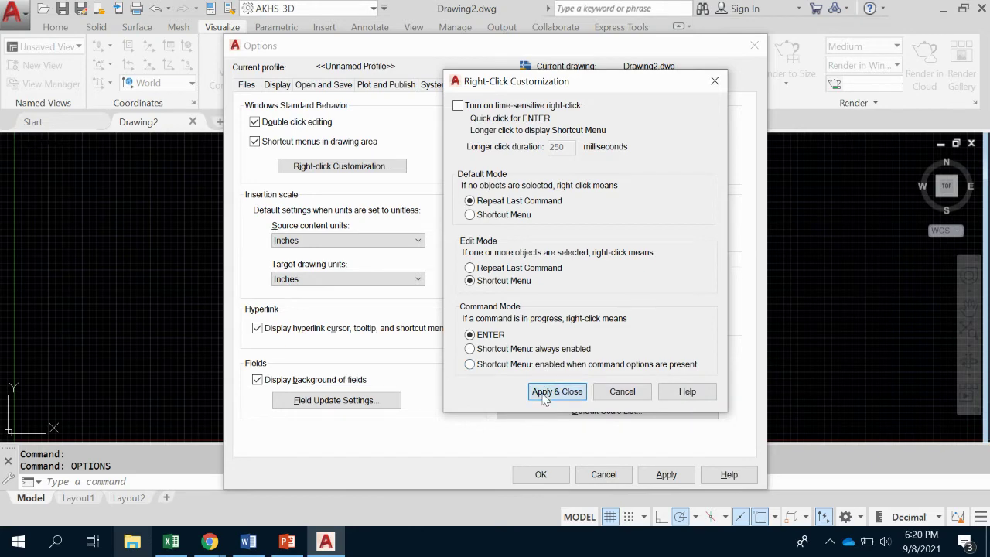
pyautogui.click(544, 394)
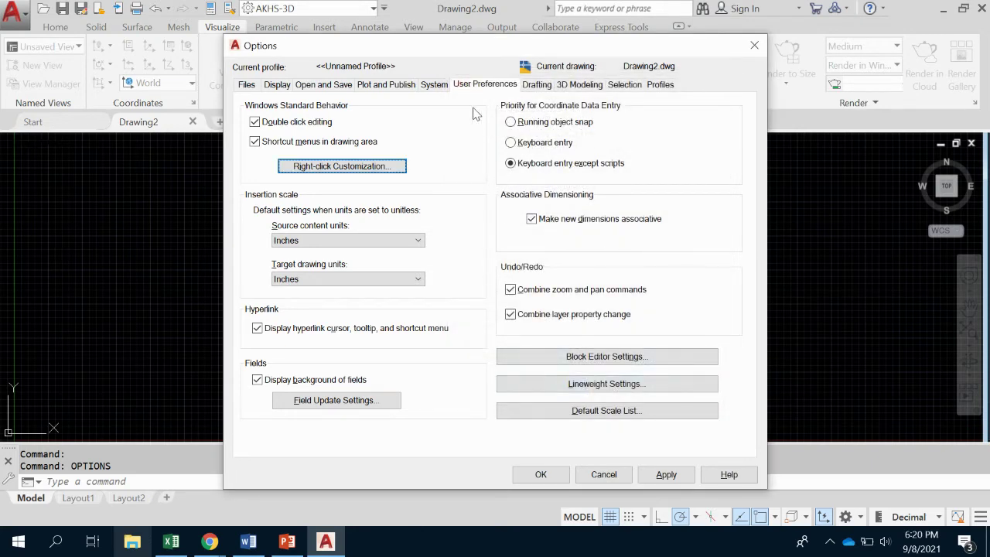
# Step: Enable selection preview both when a command is active and when no command is active, and accept the options
pyautogui.click(611, 91)
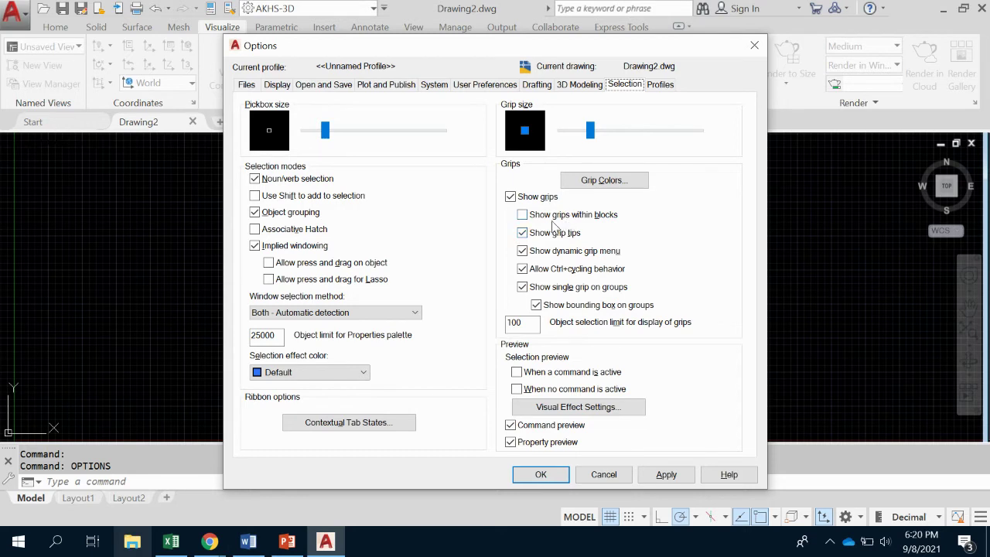
pyautogui.doubleClick(513, 322)
pyautogui.click(517, 372)
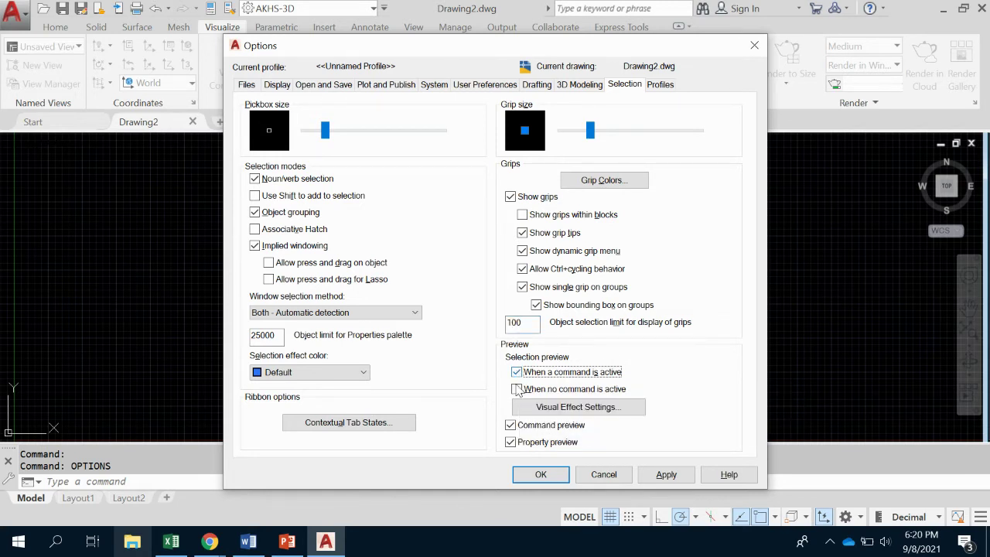
pyautogui.click(516, 389)
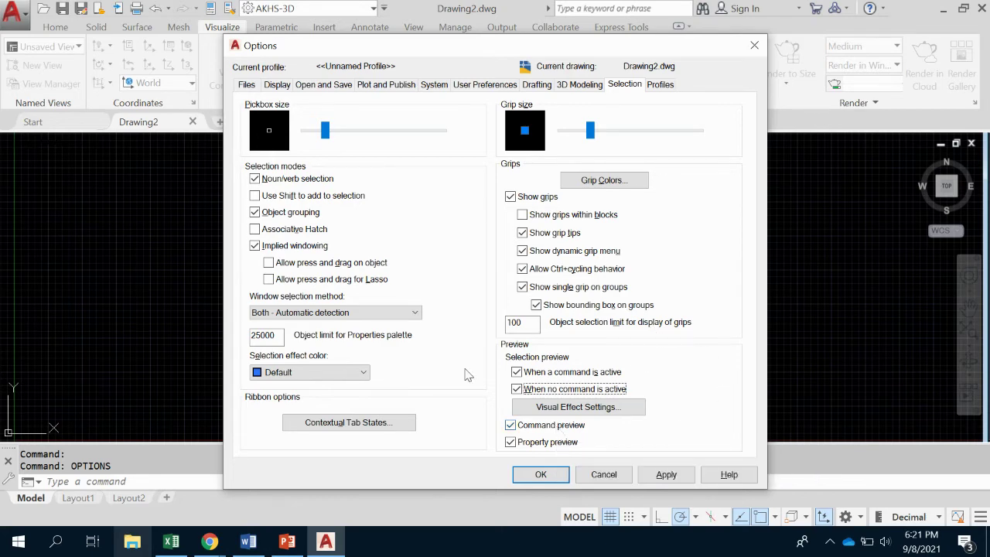
pyautogui.click(528, 478)
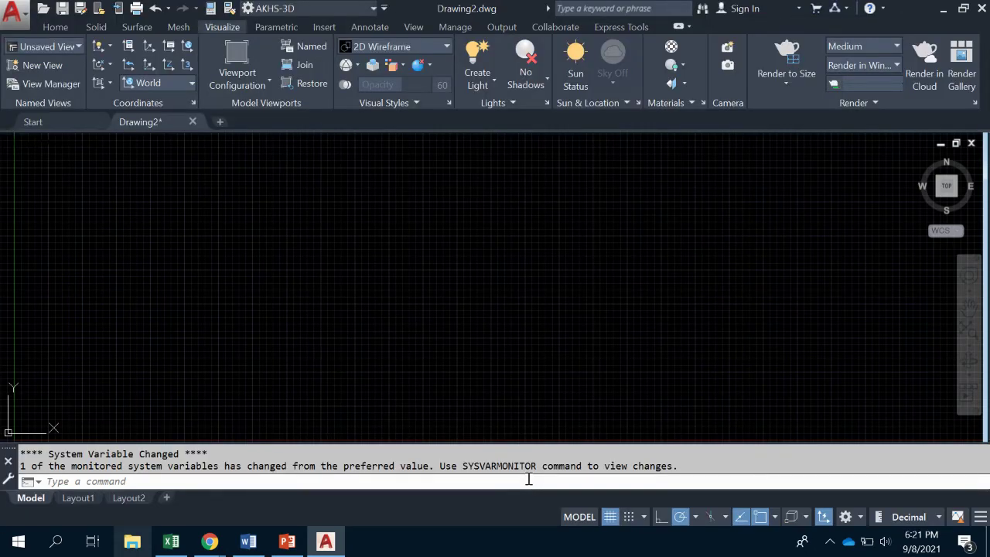
# Step: Review the active object snap modes in the drafting settings with OSNAP and accept them
pyautogui.click(149, 480)
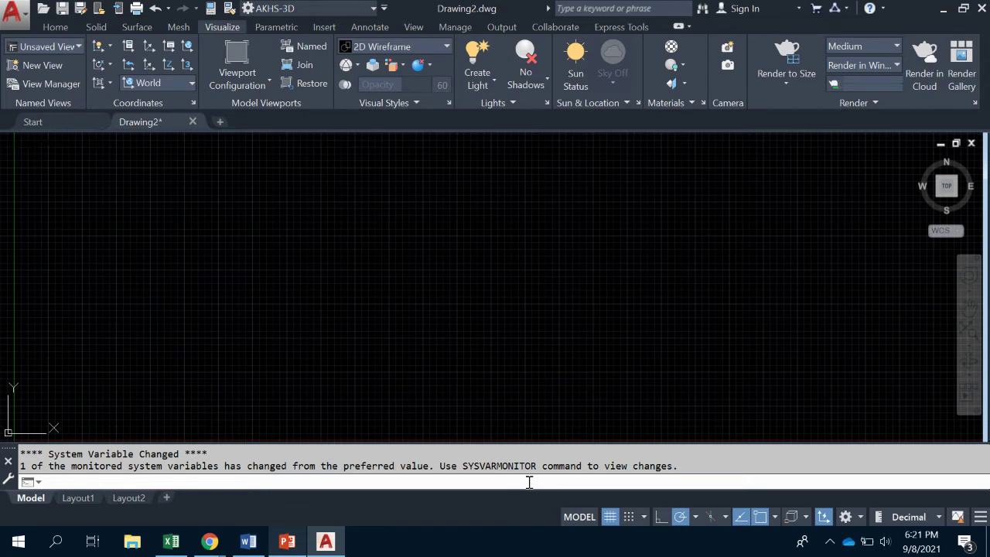
pyautogui.write('SNAP')
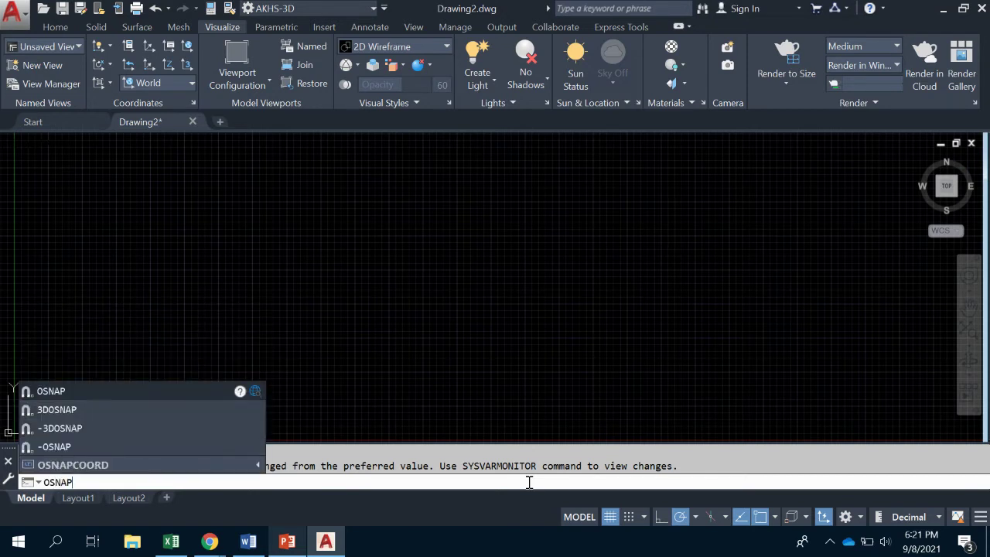
pyautogui.press('Return')
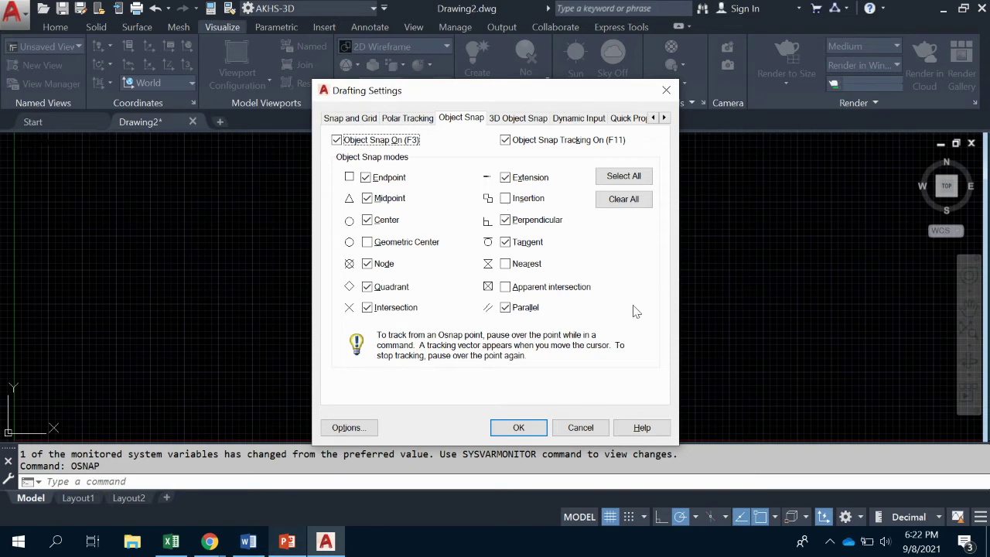
pyautogui.click(518, 428)
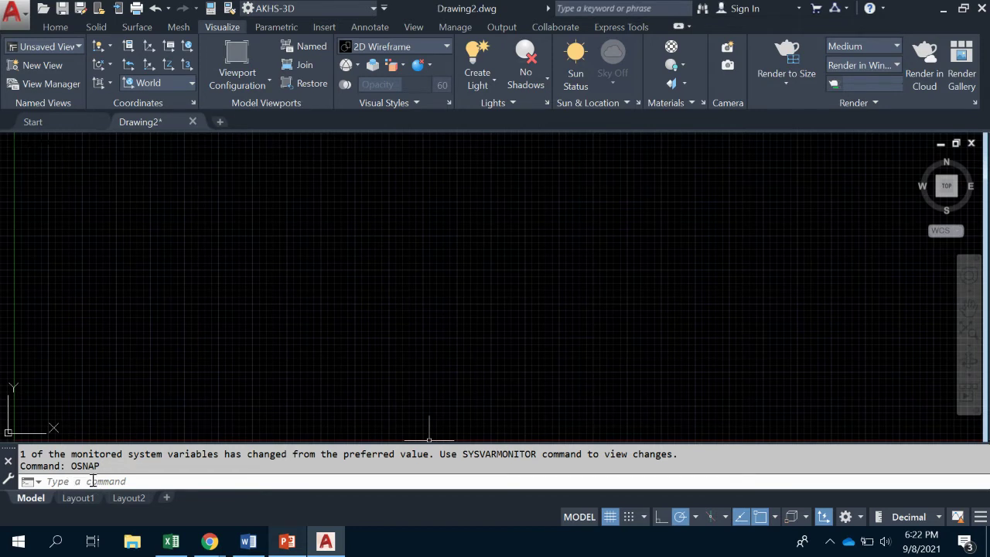
# Step: Set the DYNMODE system variable to 0
pyautogui.moveTo(56, 499)
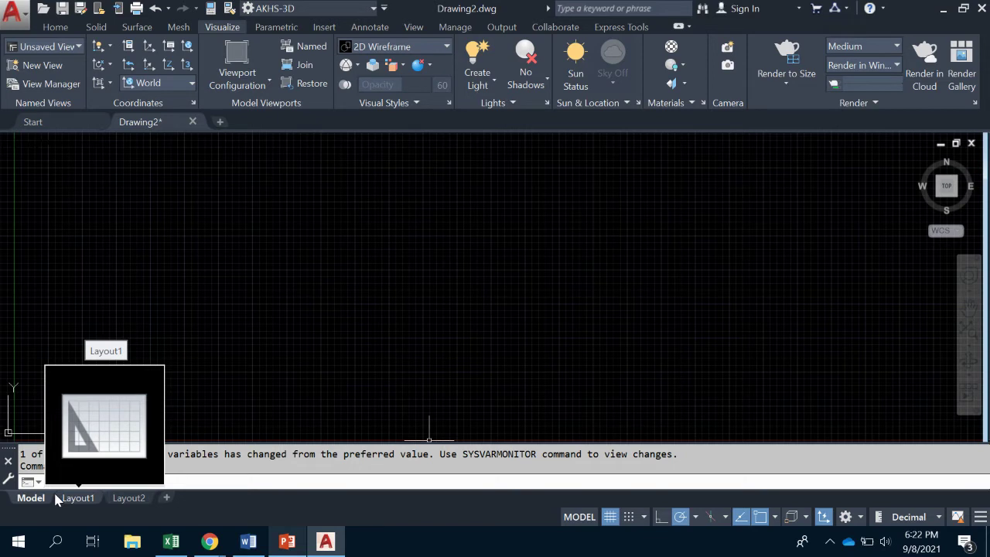
pyautogui.write('dyn')
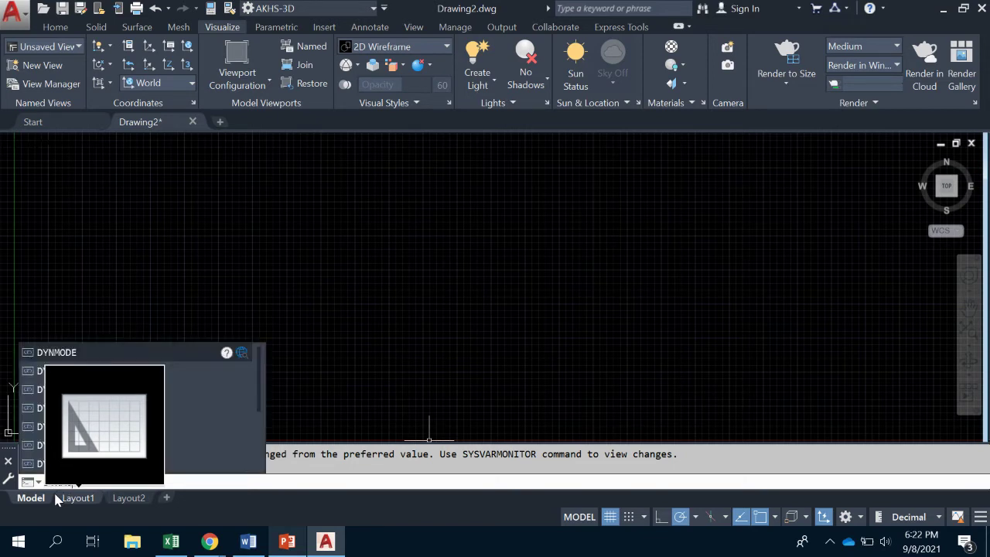
pyautogui.write('mode')
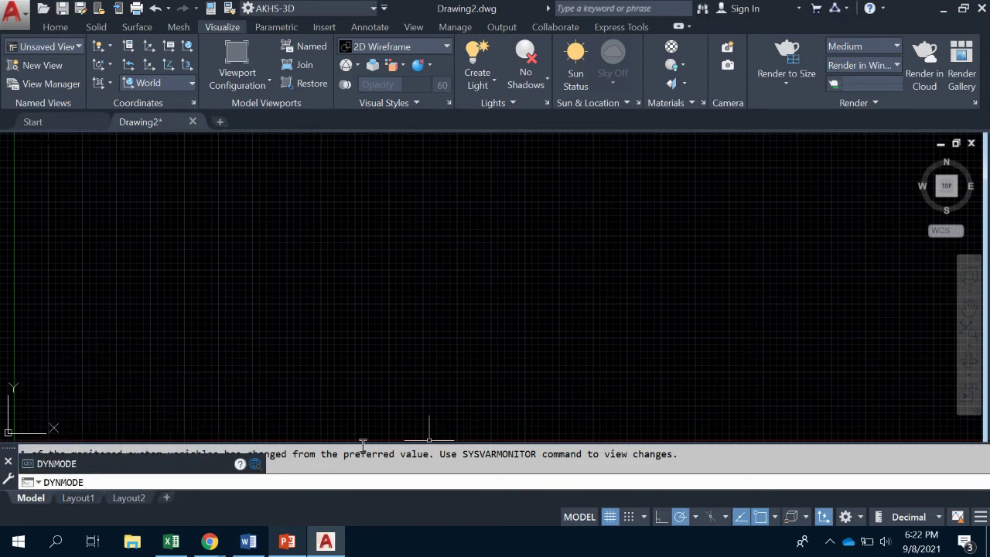
pyautogui.press('Return')
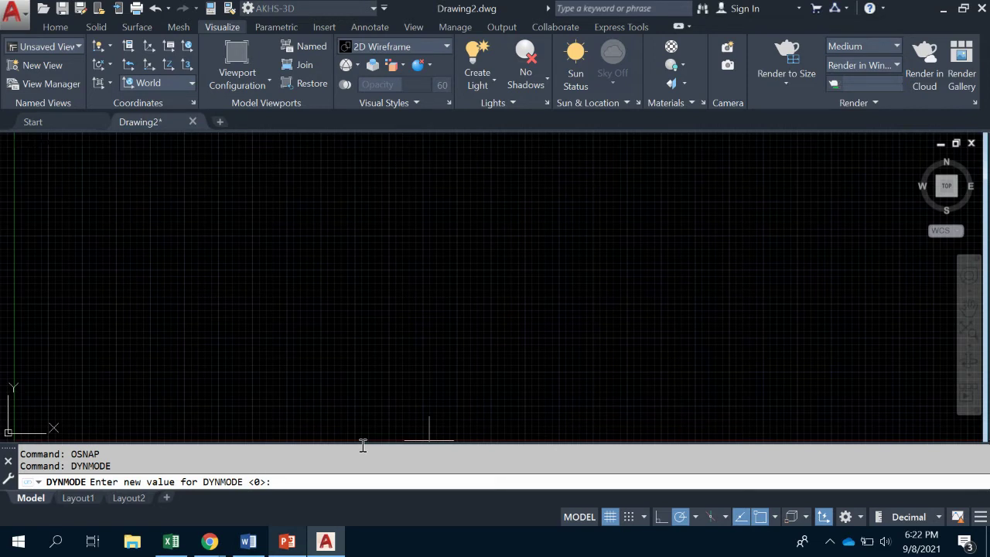
pyautogui.write('0')
pyautogui.press('Return')
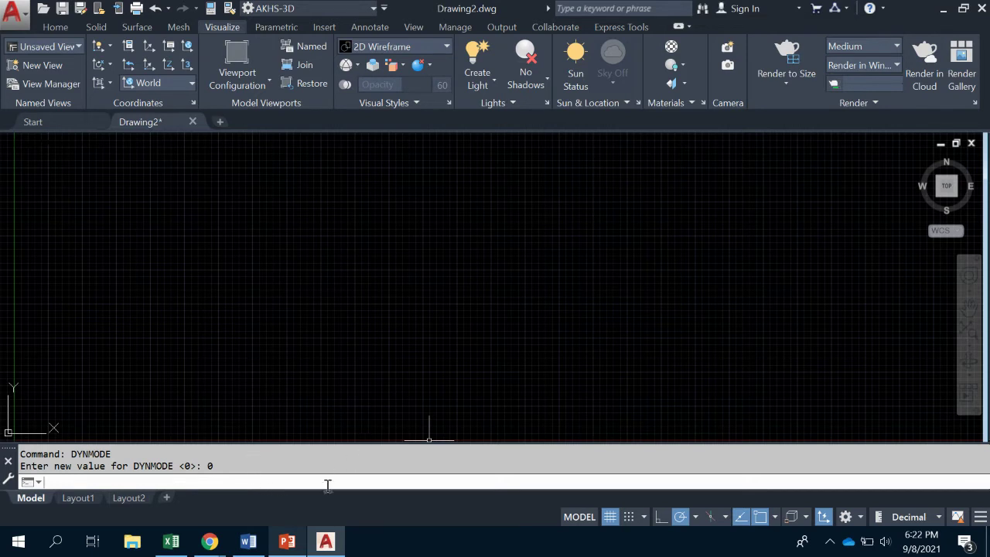
pyautogui.write('GRAPHICSCONFIG')
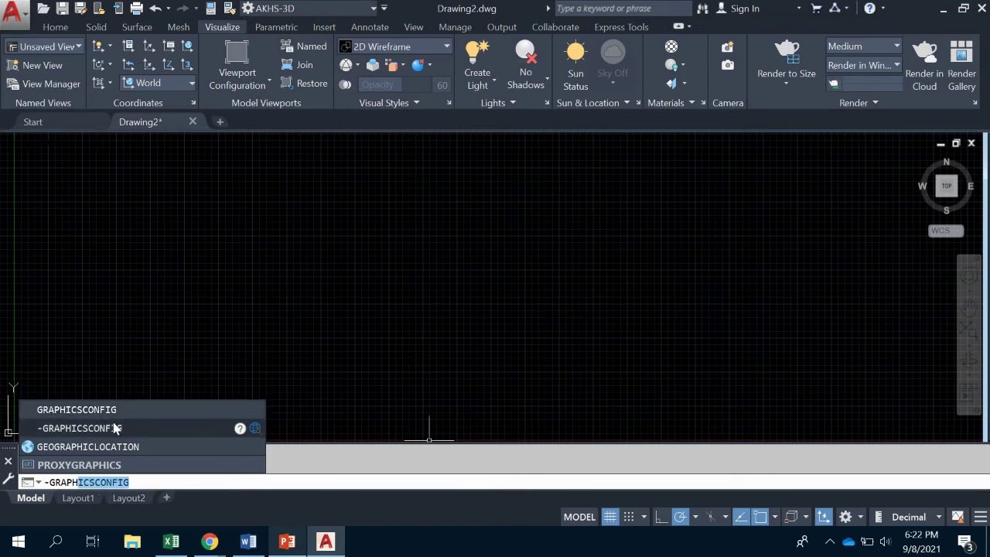
pyautogui.click(115, 428)
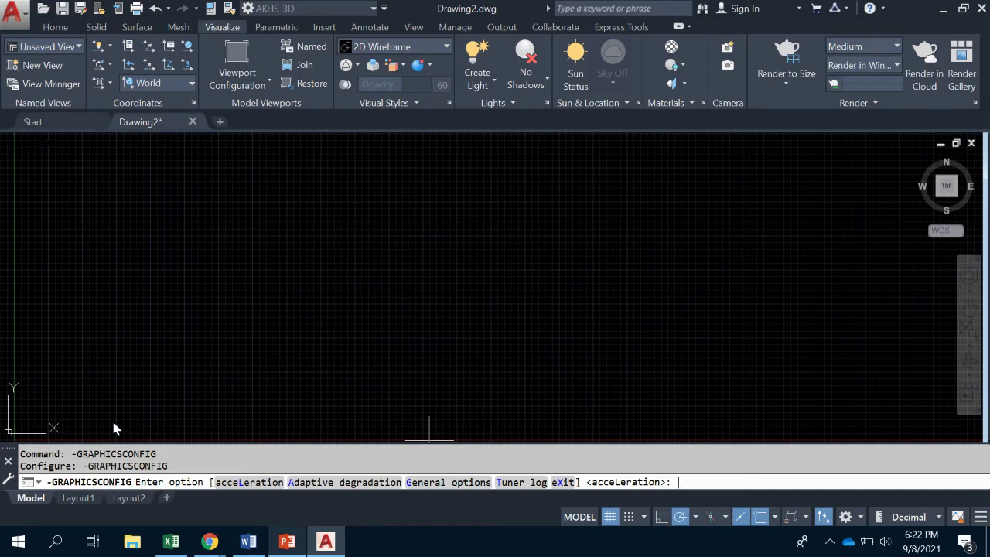
pyautogui.press('Return')
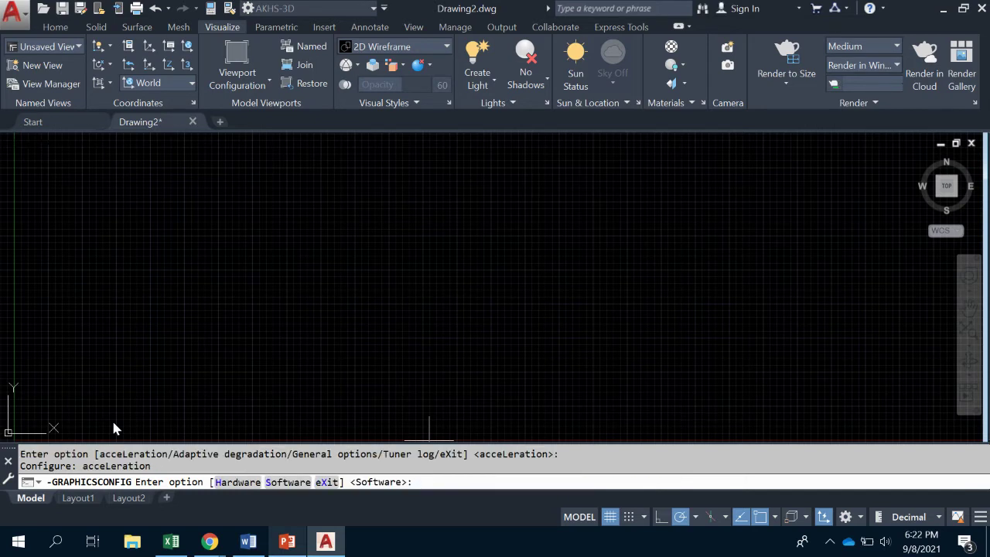
pyautogui.press('Escape')
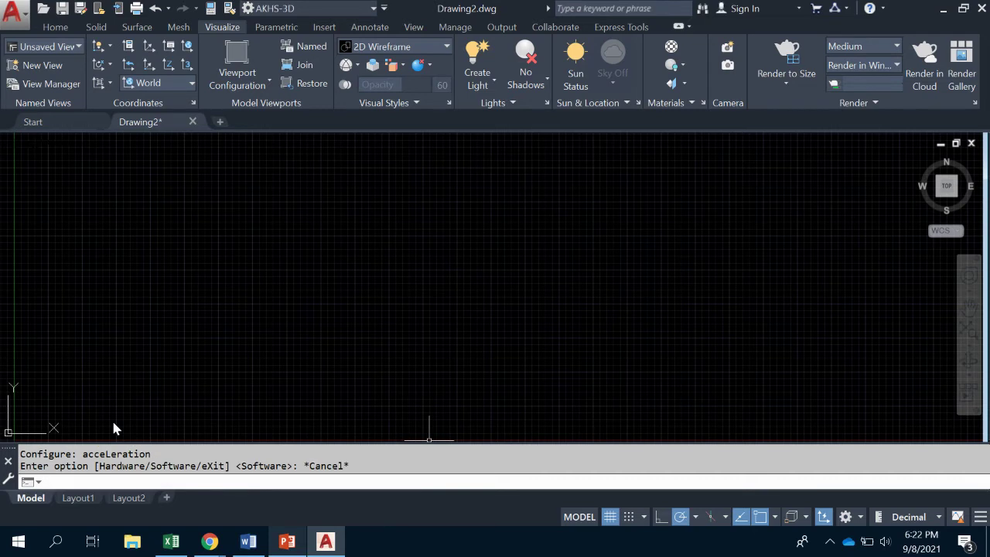
# Step: Review the hardware acceleration and the 2D and 3D display settings with GRAPHICSCONFIG, and accept them
pyautogui.write('Graphics')
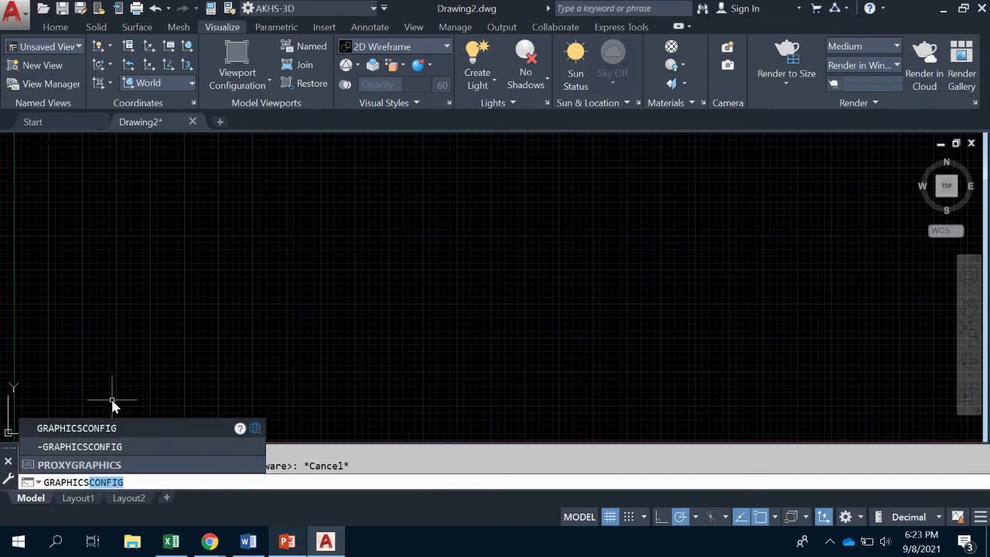
pyautogui.write('CONFIG')
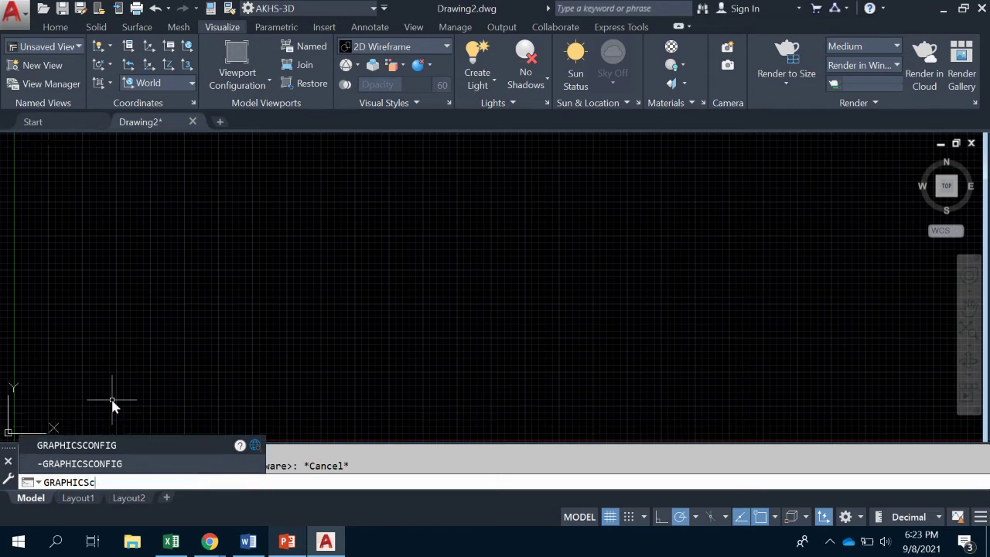
pyautogui.press('Return')
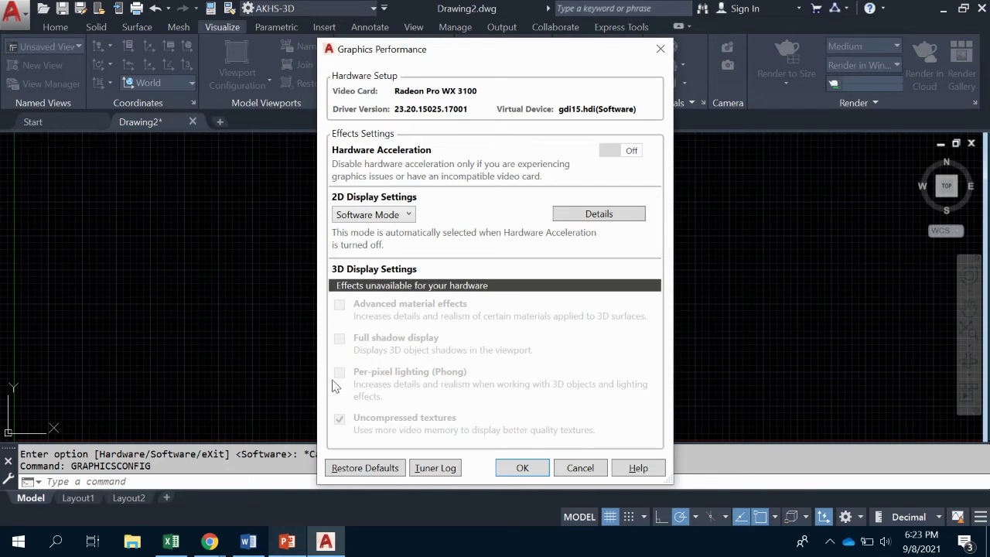
pyautogui.click(528, 468)
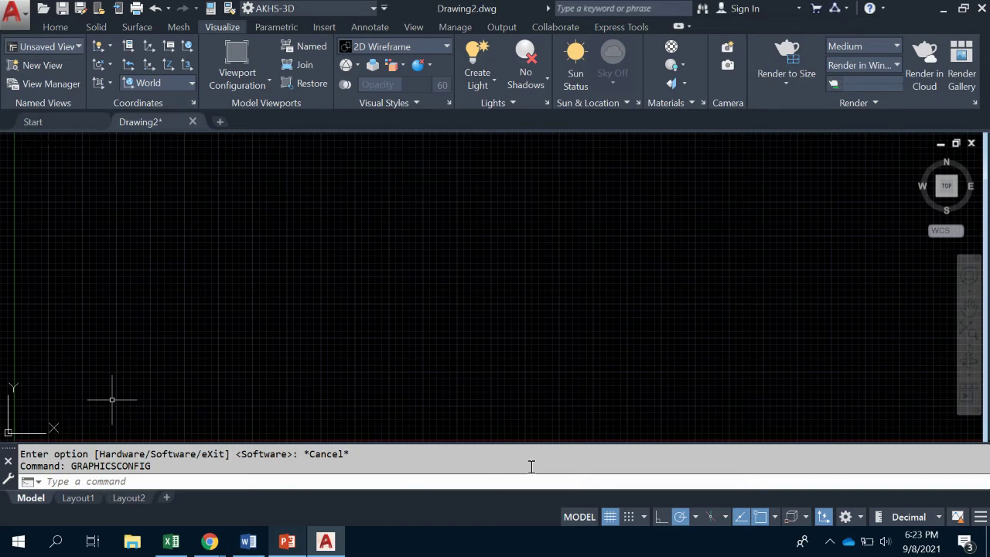
# Step: Review which tools are enabled in the status bar customization list, from Coordinates down to Clean Screen
pyautogui.click(980, 518)
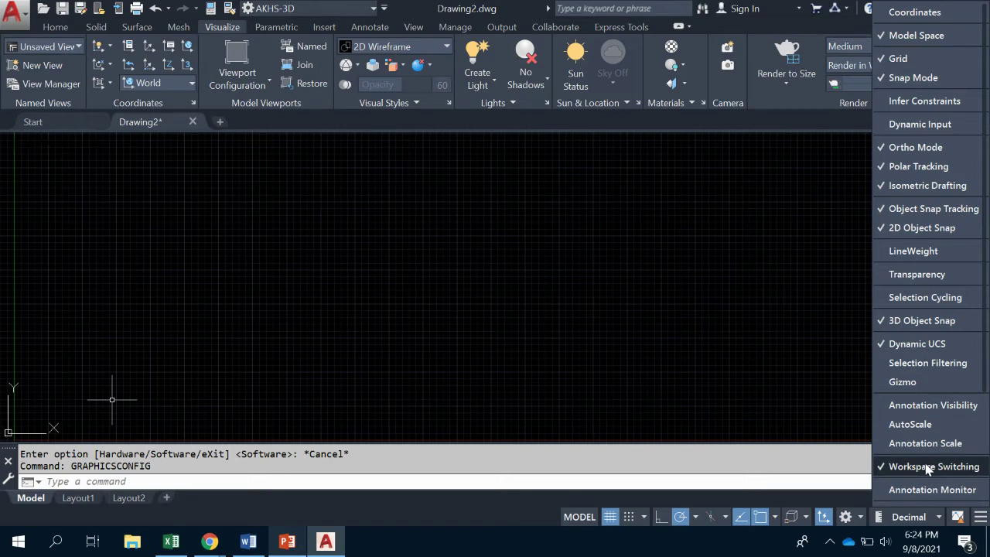
pyautogui.scroll(-1, 926, 471)
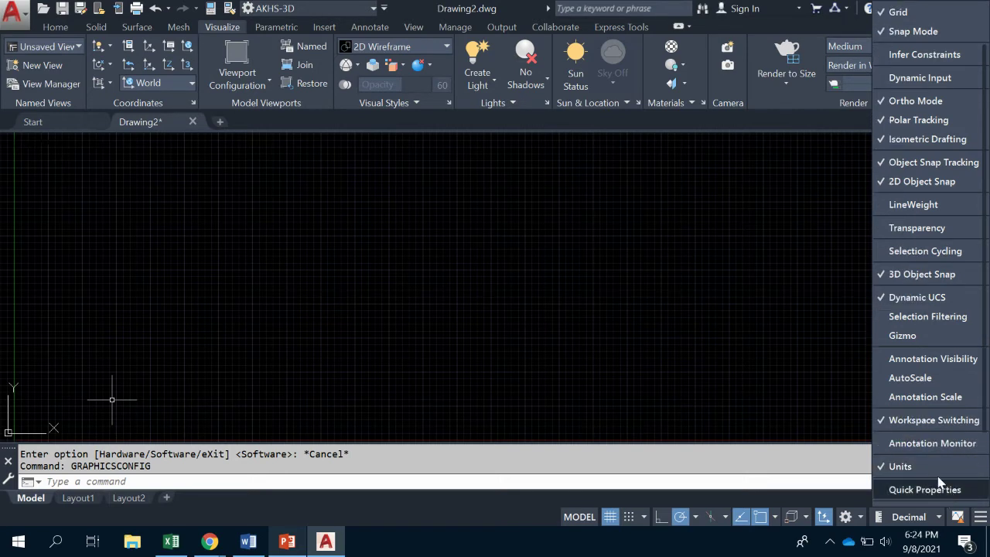
pyautogui.scroll(1, 909, 322)
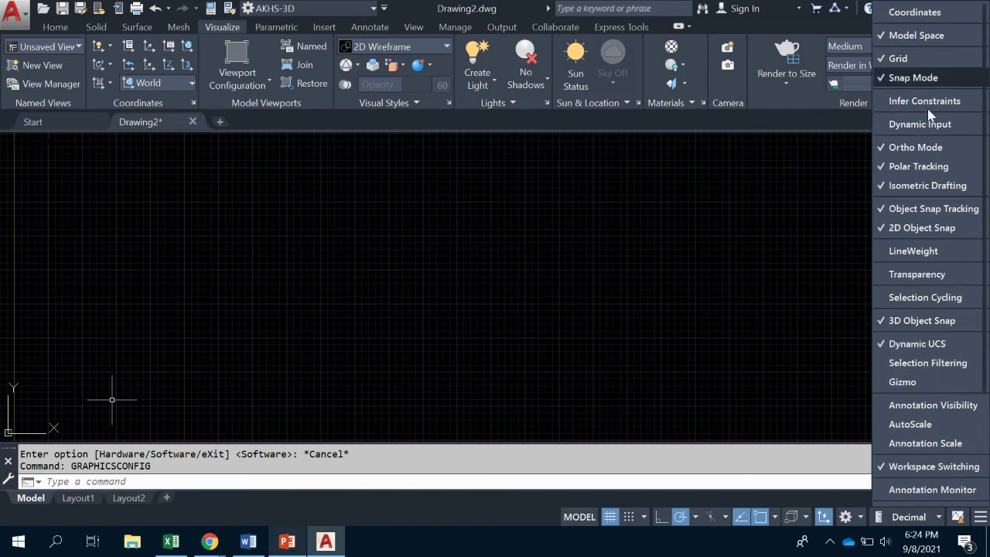
pyautogui.scroll(-3, 920, 255)
pyautogui.scroll(-1, 905, 278)
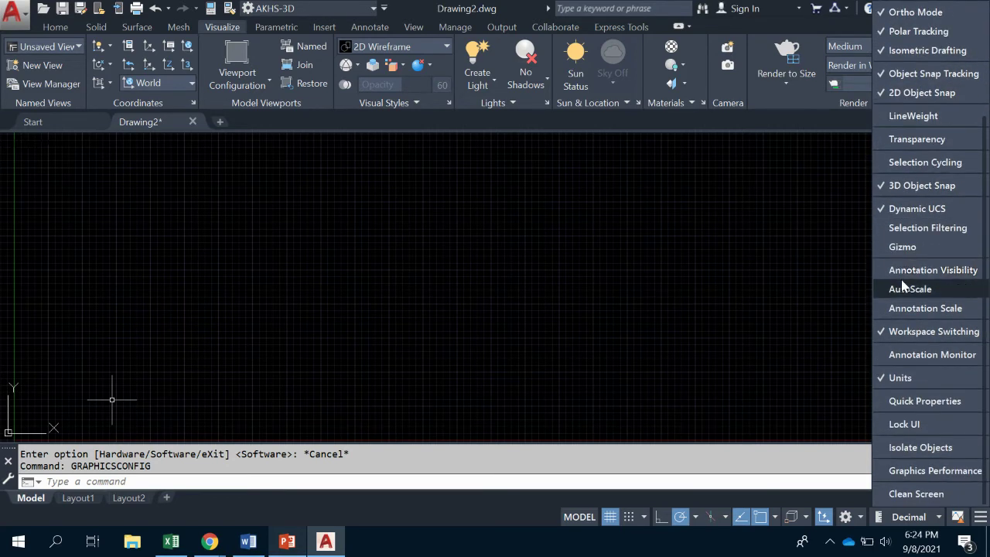
pyautogui.scroll(3, 905, 290)
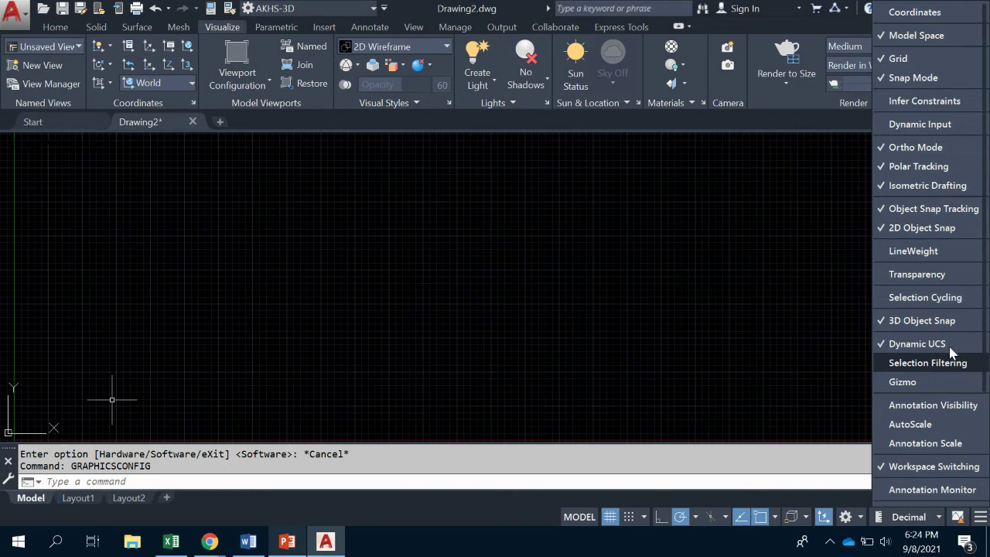
pyautogui.click(668, 257)
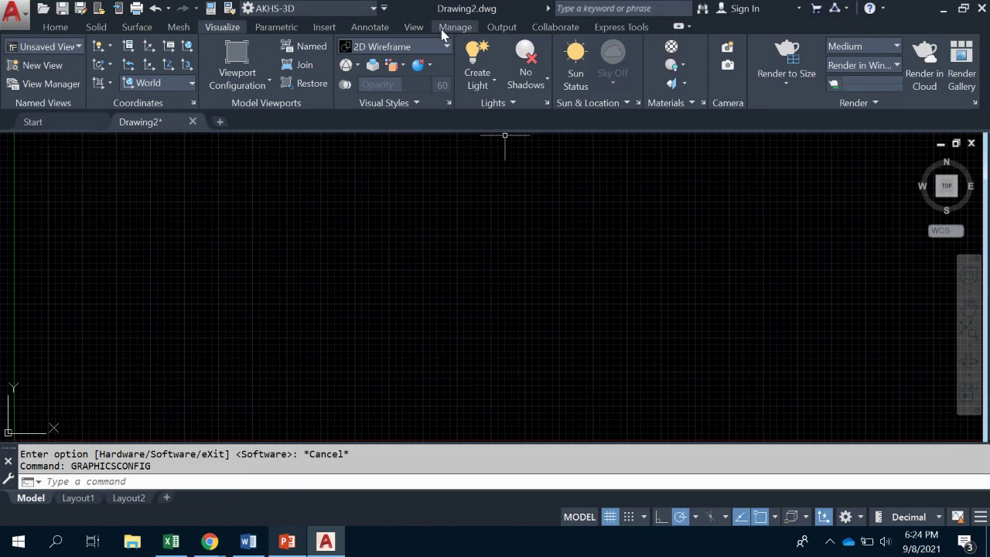
# Step: Remove Open from Web & Mobile and Save to Web & Mobile from the Quick Access Toolbar
pyautogui.click(385, 9)
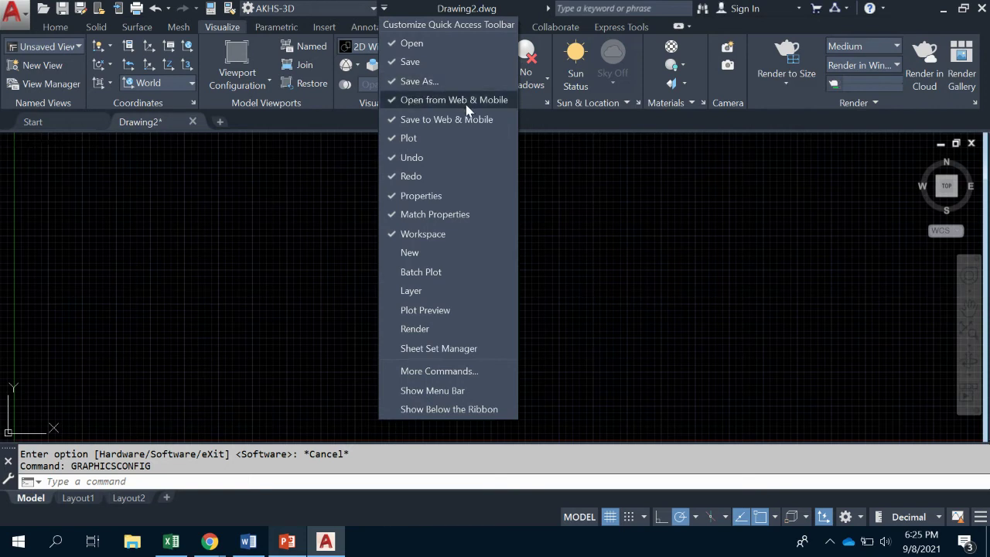
pyautogui.click(392, 106)
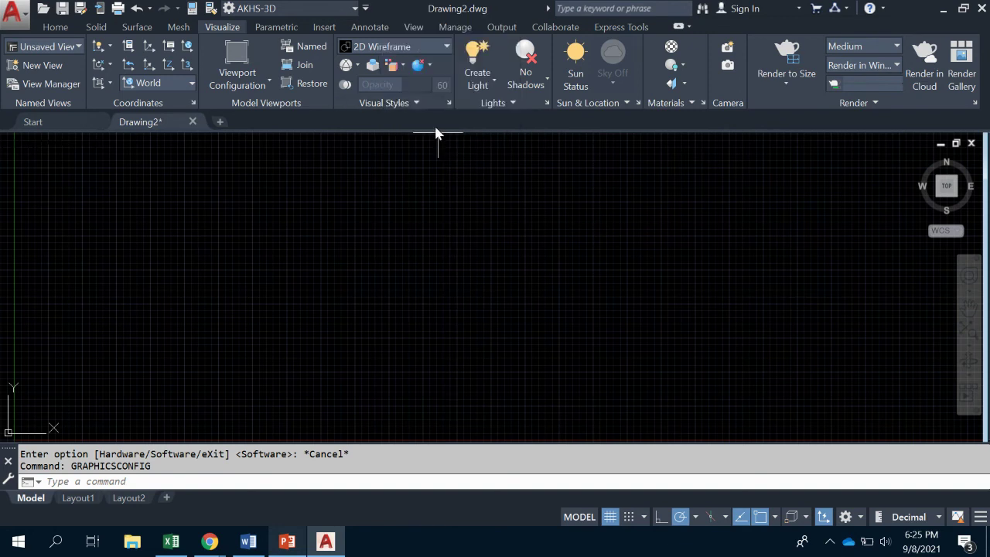
pyautogui.click(365, 8)
pyautogui.click(387, 123)
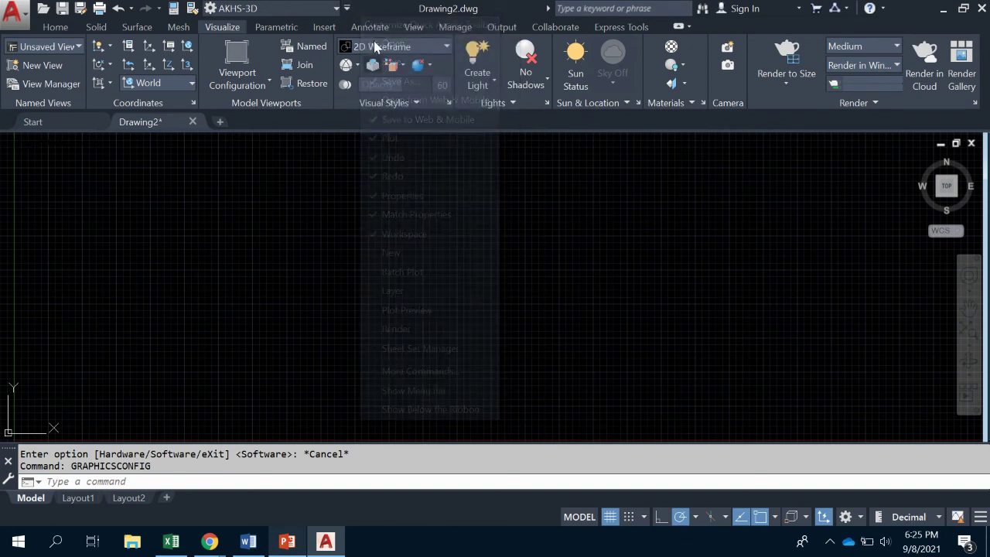
# Step: Show the classic menu bar above the ribbon
pyautogui.click(346, 8)
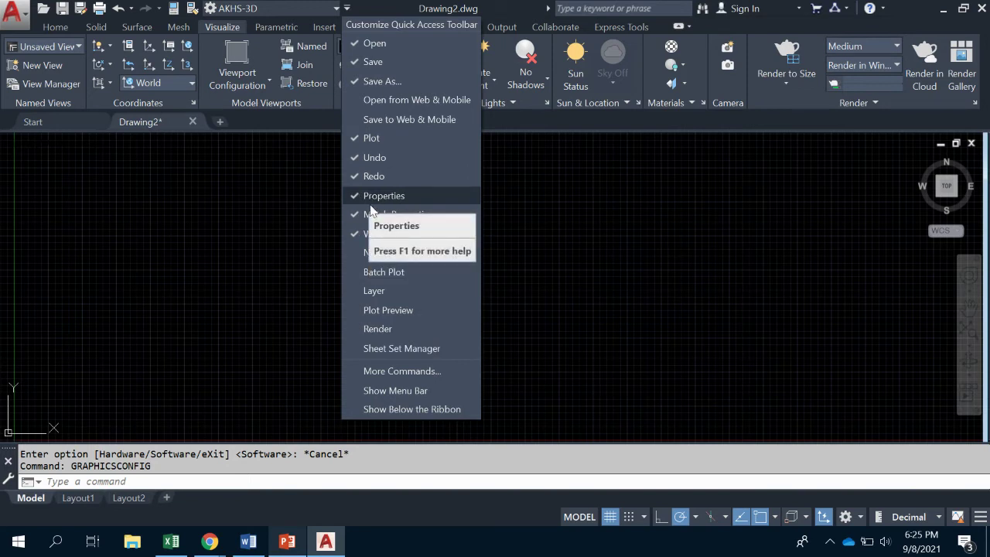
pyautogui.click(410, 391)
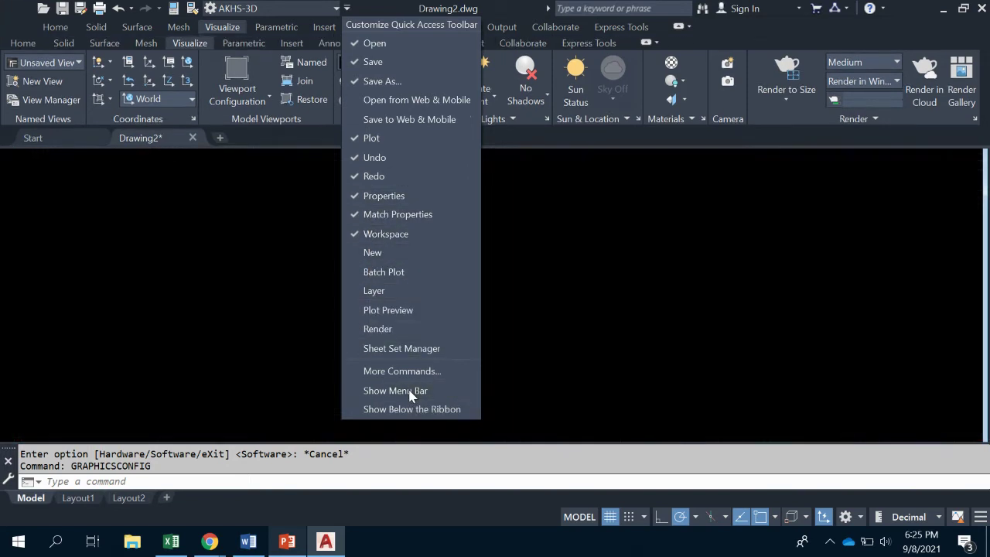
pyautogui.click(346, 8)
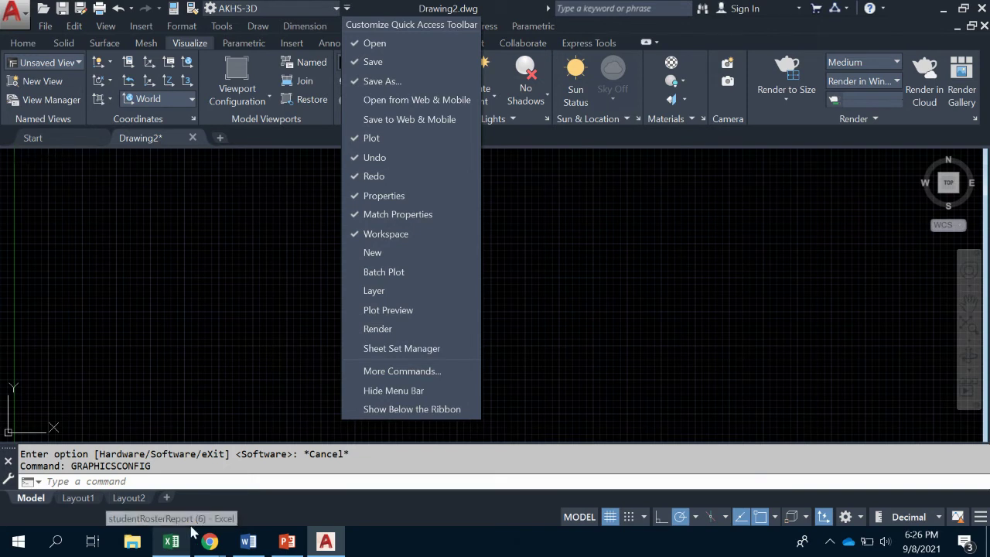
# Step: Dock the Model and layout tabs inline with the status bar
pyautogui.rightClick(78, 499)
pyautogui.moveTo(78, 500)
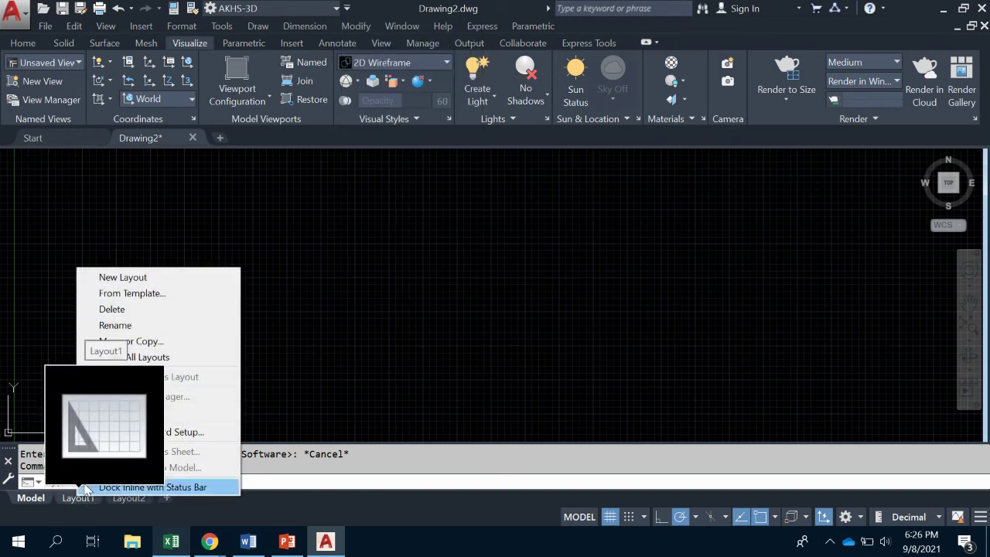
pyautogui.click(289, 499)
pyautogui.rightClick(128, 501)
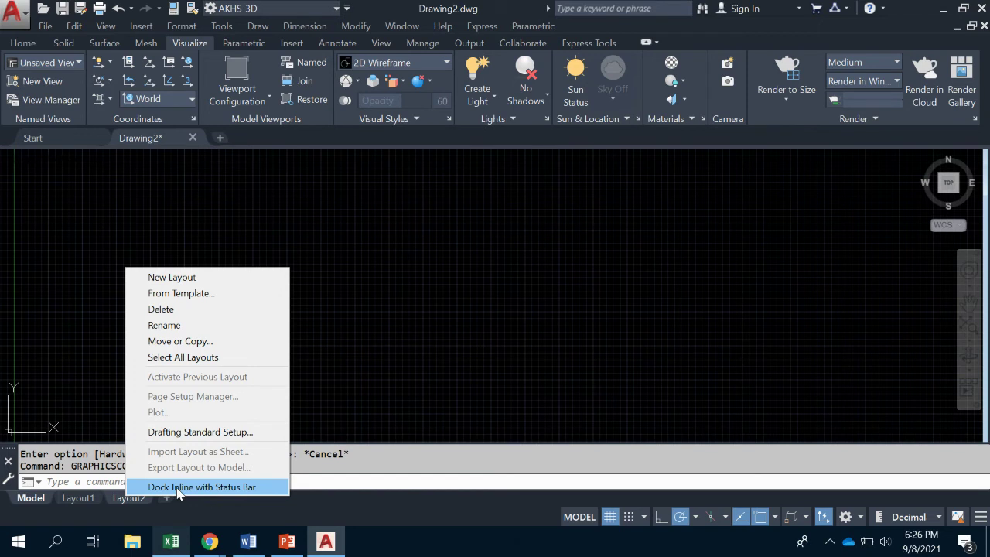
pyautogui.click(177, 487)
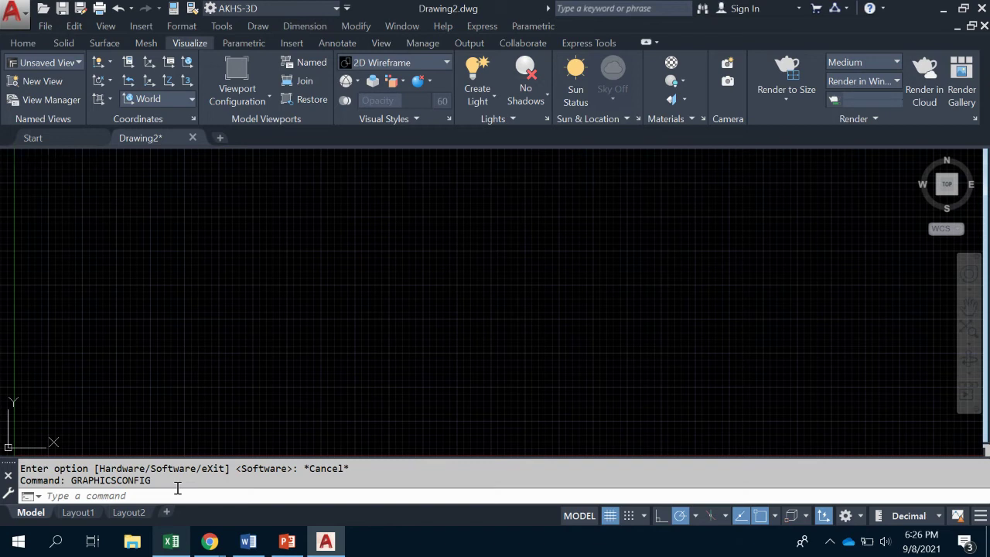
# Step: Dock the Model and layout tabs back above the status bar
pyautogui.rightClick(141, 513)
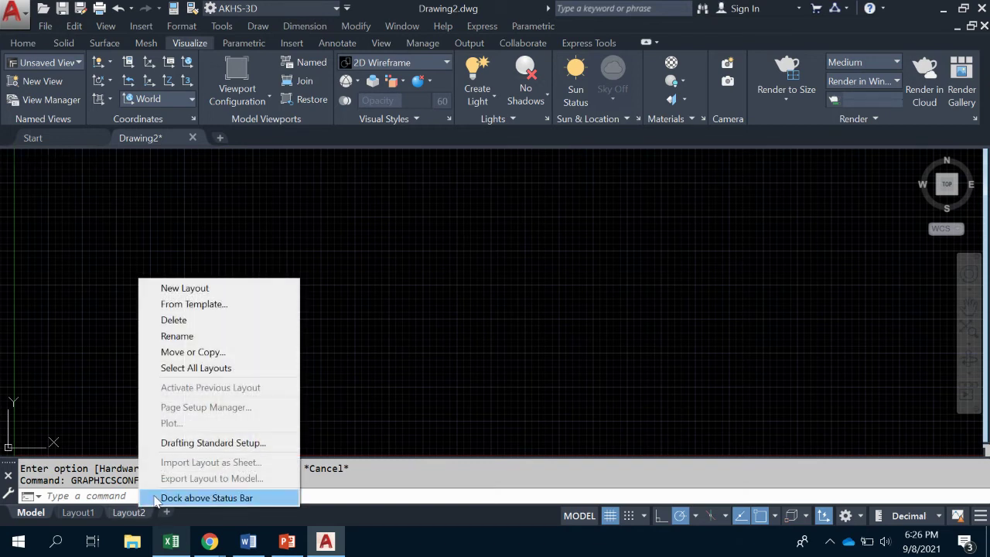
pyautogui.click(178, 497)
pyautogui.rightClick(130, 498)
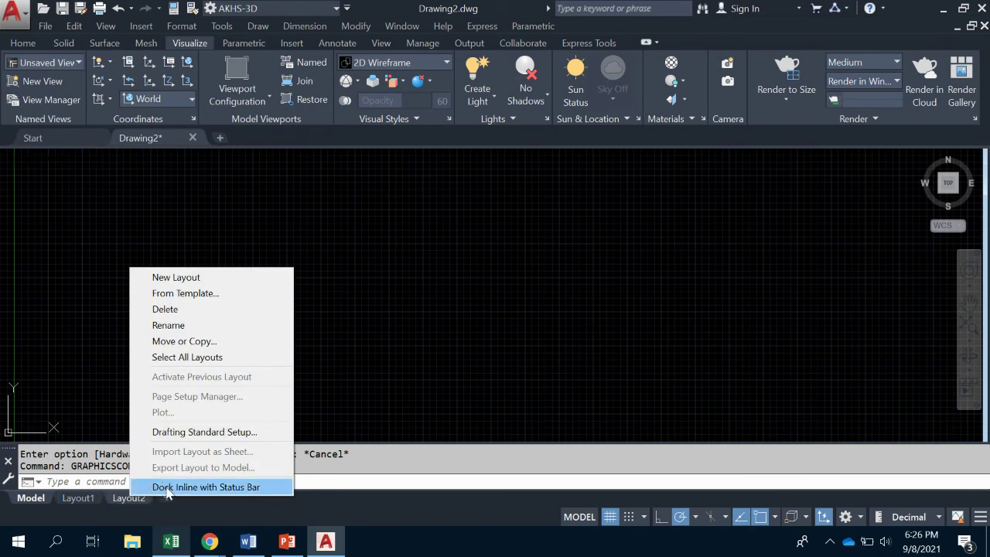
pyautogui.click(268, 504)
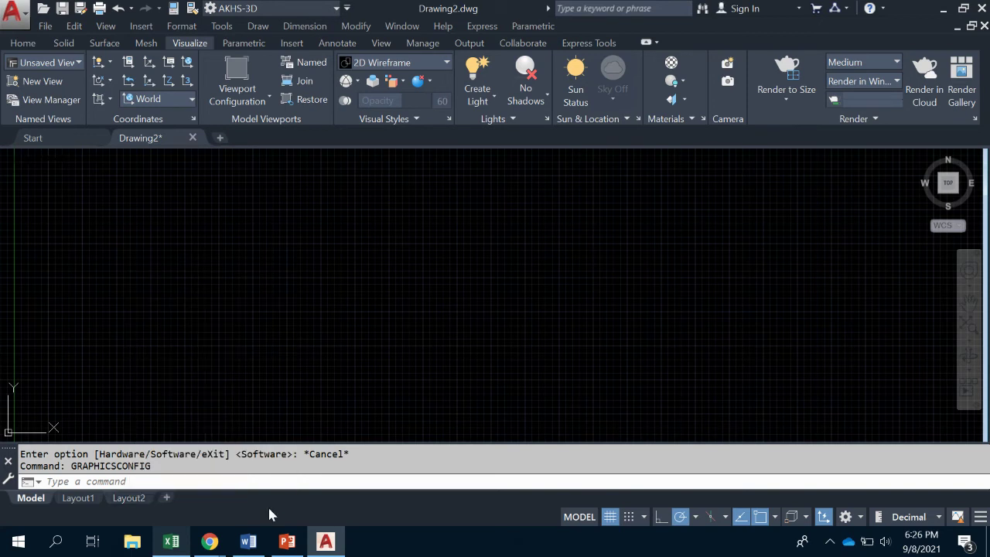
pyautogui.rightClick(131, 498)
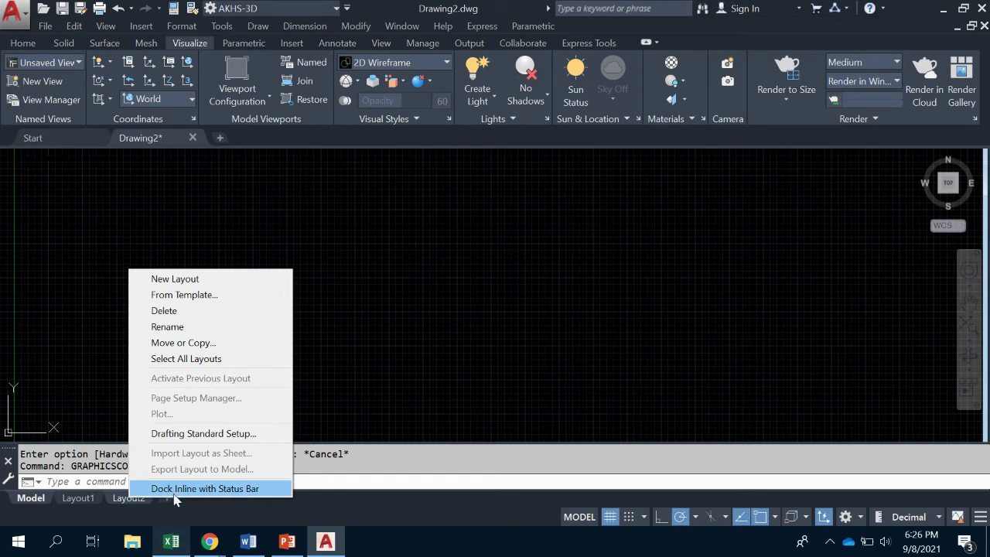
pyautogui.click(313, 504)
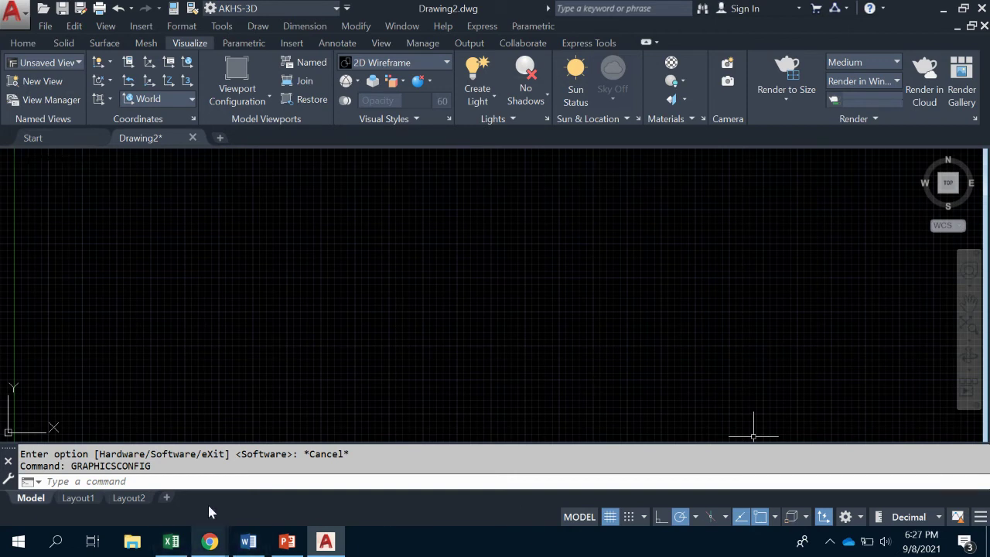
pyautogui.click(8, 461)
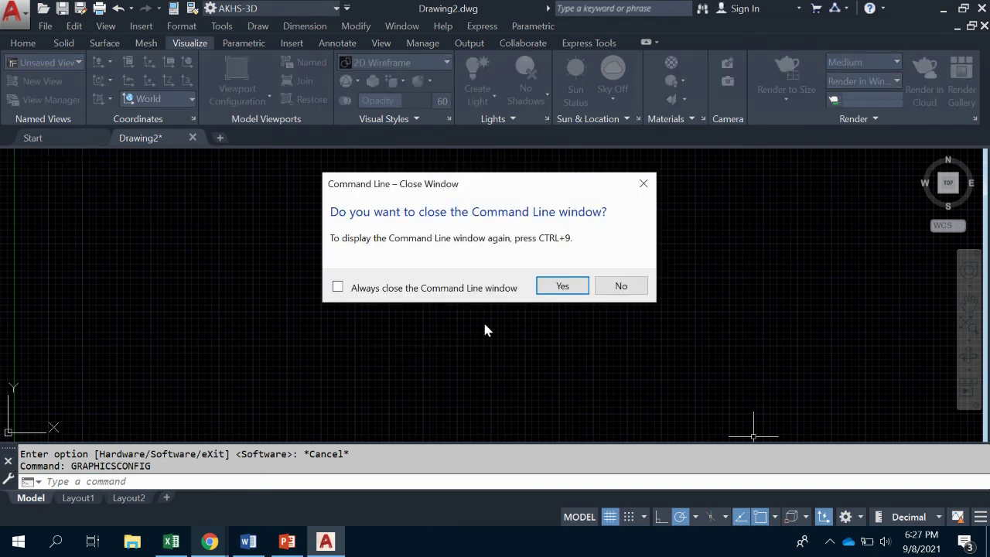
pyautogui.click(621, 287)
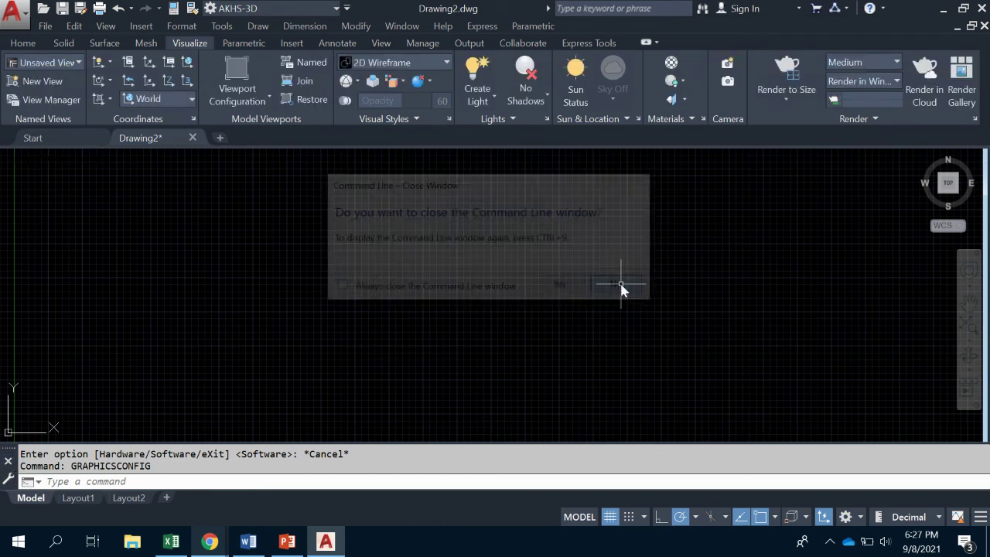
pyautogui.click(9, 481)
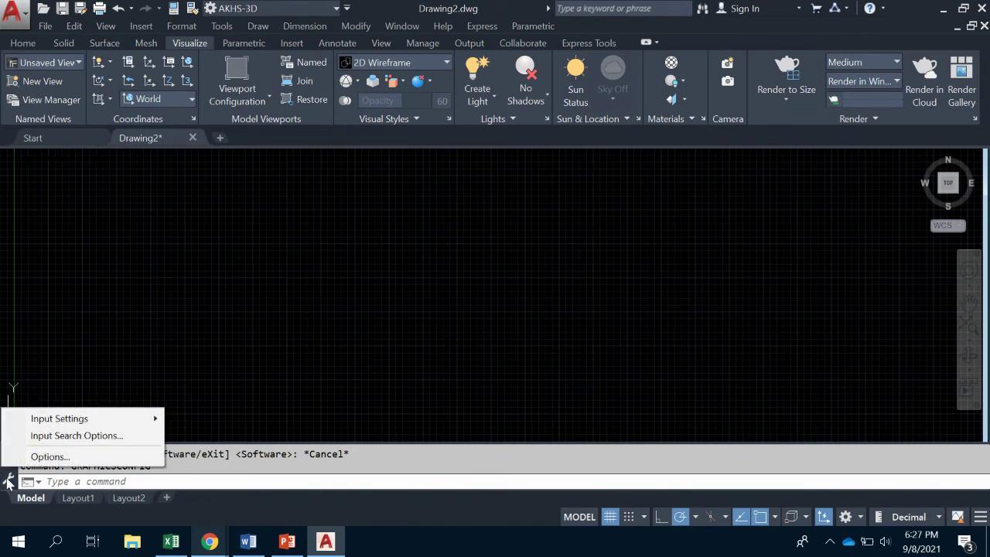
pyautogui.click(9, 481)
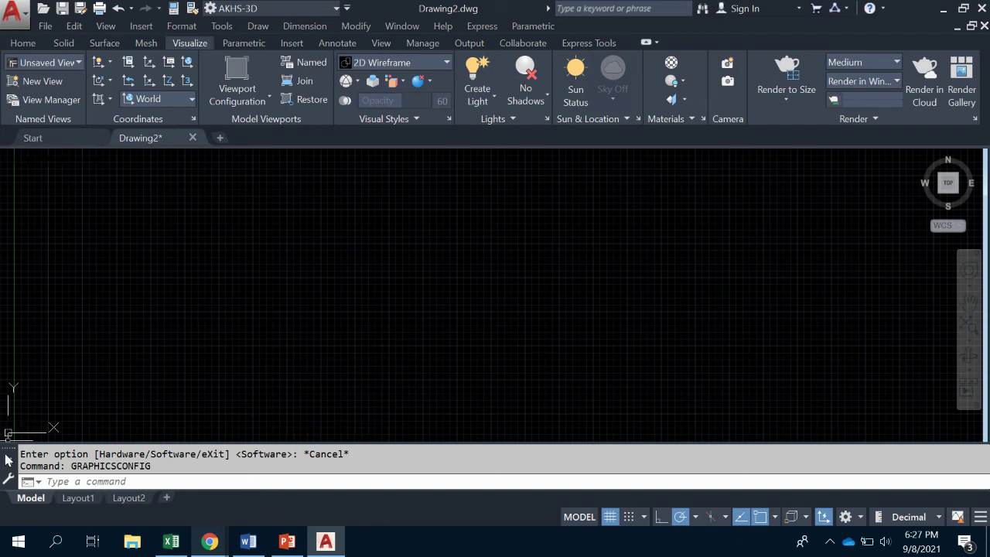
pyautogui.moveTo(8, 460); pyautogui.dragTo(115, 490)
# Step: Switch to the Drafting & Annotation workspace and dock the floating command line below the drawing area
pyautogui.click(298, 9)
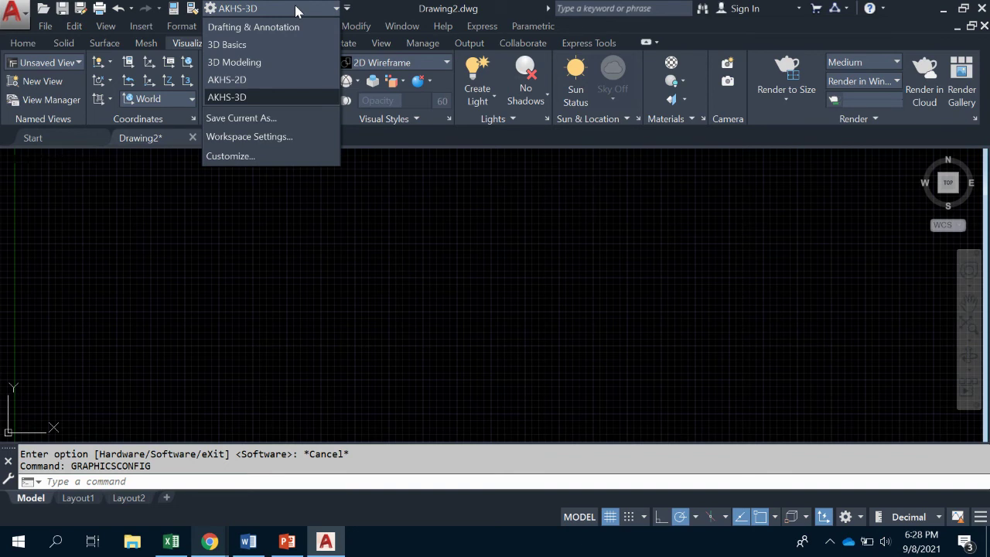
pyautogui.click(255, 28)
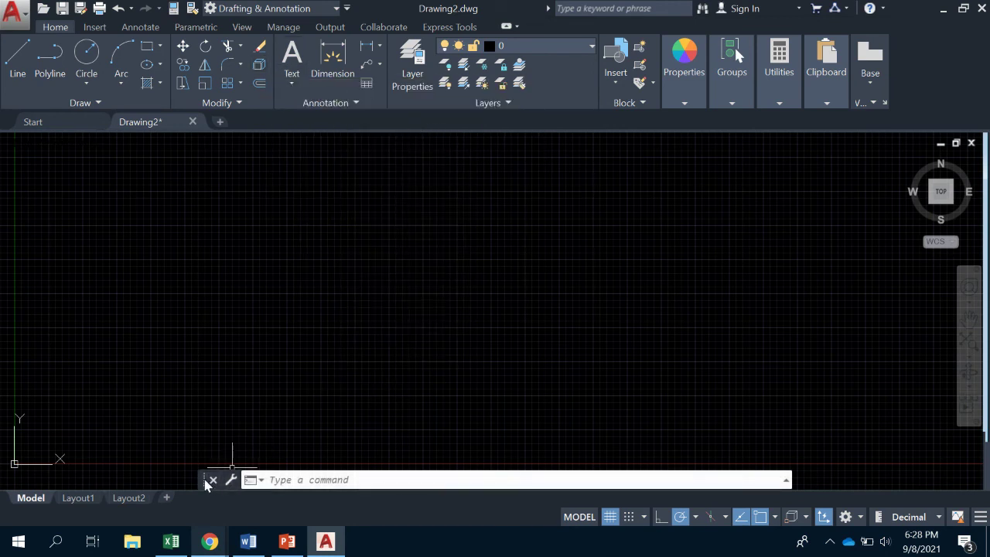
pyautogui.moveTo(205, 483)
pyautogui.mouseDown()
pyautogui.moveTo(207, 435)
pyautogui.moveTo(106, 457)
pyautogui.moveTo(71, 483)
pyautogui.moveTo(35, 457)
pyautogui.moveTo(9, 481)
pyautogui.moveTo(8, 442)
pyautogui.moveTo(51, 436)
pyautogui.moveTo(90, 481)
pyautogui.moveTo(92, 450)
pyautogui.moveTo(102, 462)
pyautogui.mouseUp()
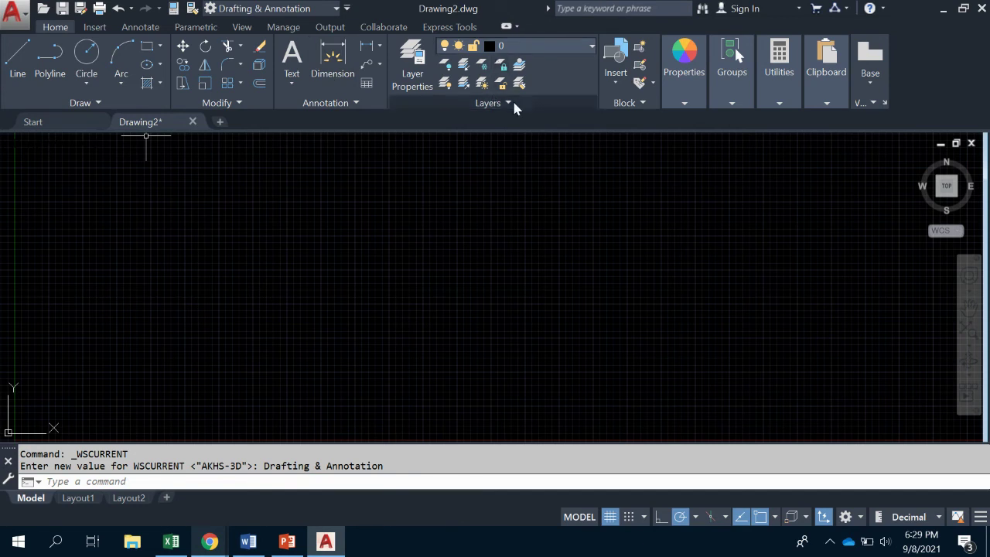
# Step: Save the current workspace as AKHS-2D, replacing the existing workspace of that name
pyautogui.click(305, 9)
pyautogui.click(255, 119)
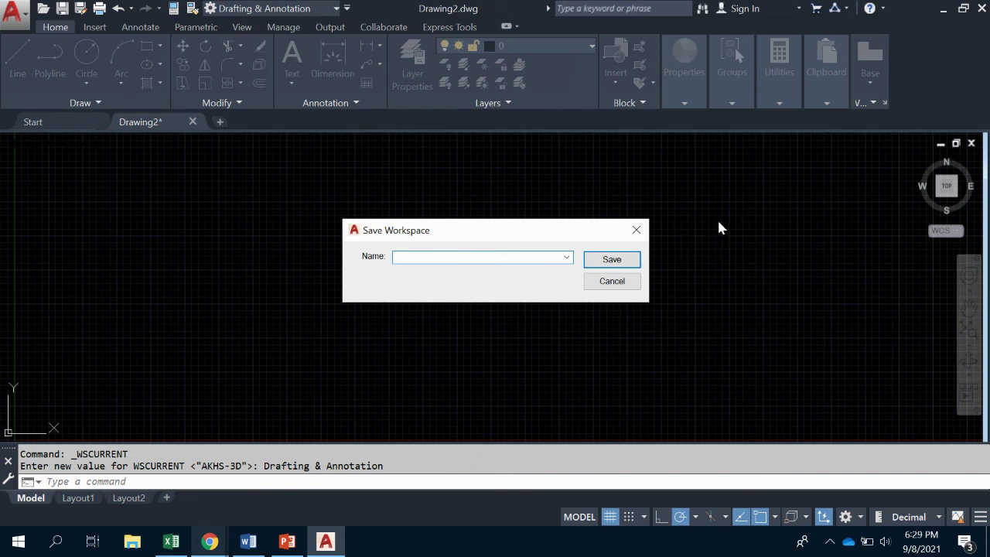
pyautogui.write('AKHS-2D')
pyautogui.click(607, 261)
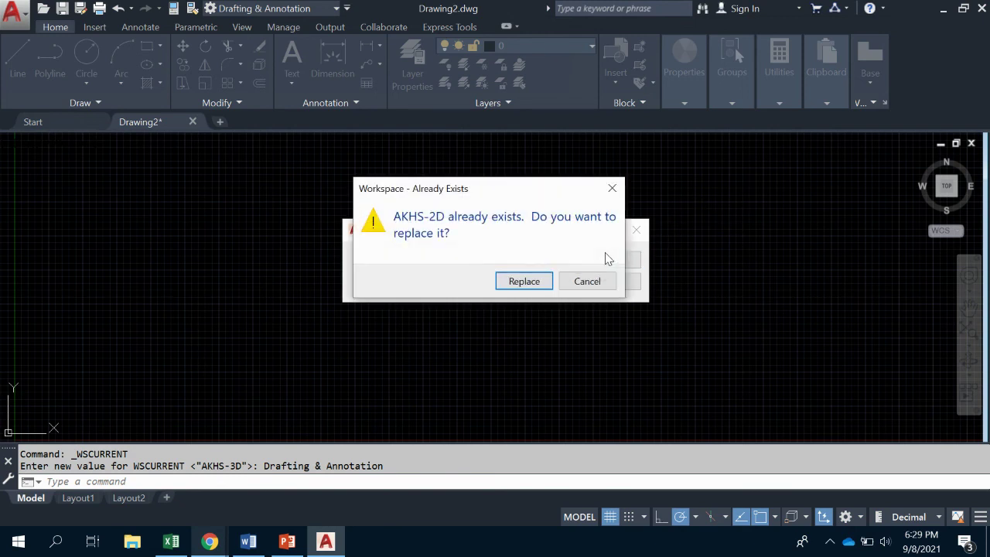
pyautogui.click(516, 283)
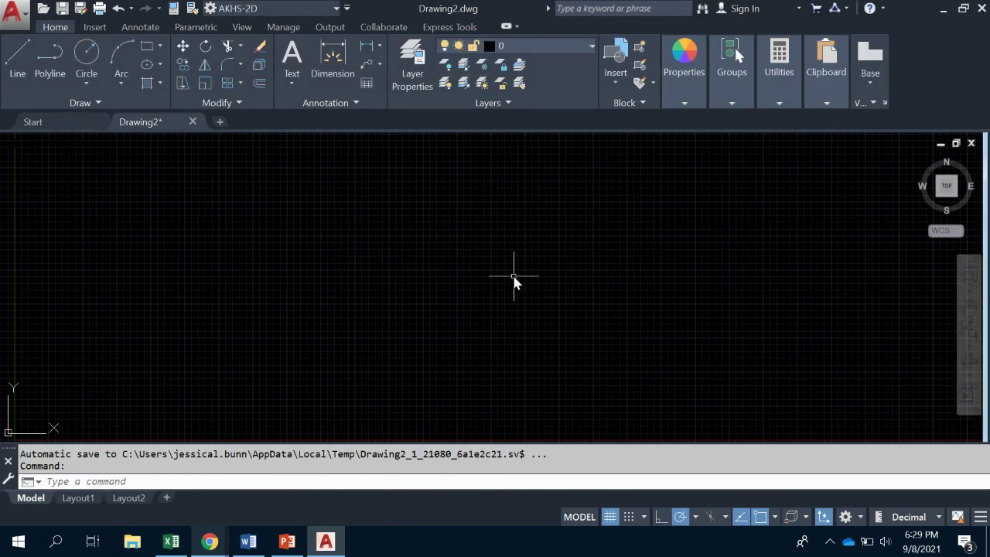
# Step: Switch to the 3D Modeling workspace and reposition the floating command line along the drawing area's lower edge, near the UCS icon
pyautogui.click(272, 8)
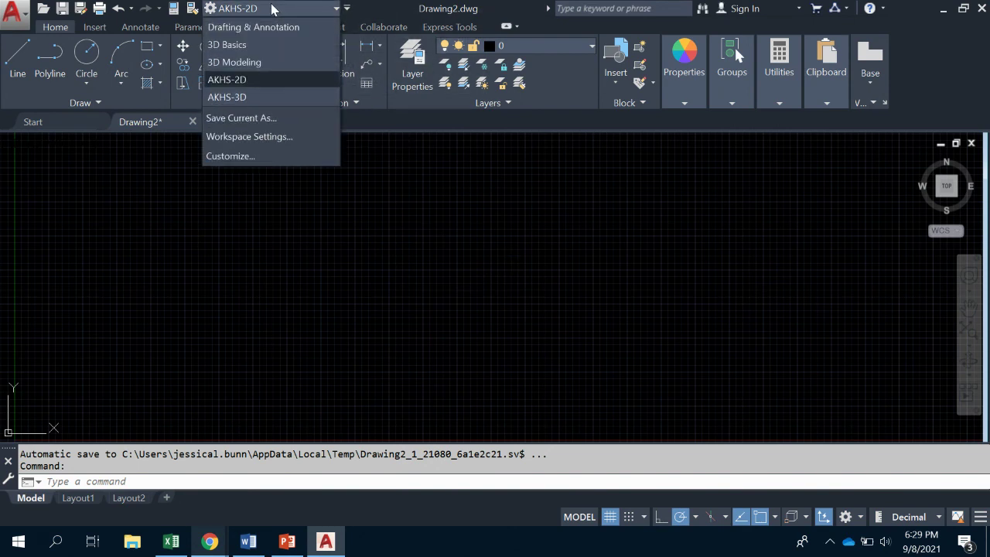
pyautogui.click(247, 65)
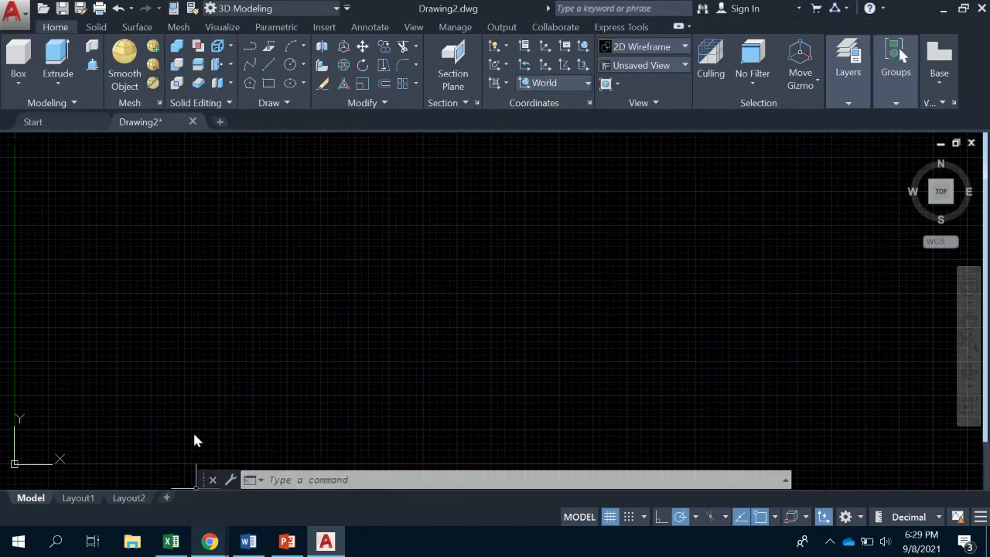
pyautogui.moveTo(198, 478)
pyautogui.mouseDown()
pyautogui.moveTo(66, 435)
pyautogui.moveTo(22, 462)
pyautogui.moveTo(13, 453)
pyautogui.moveTo(26, 424)
pyautogui.moveTo(8, 454)
pyautogui.moveTo(110, 443)
pyautogui.moveTo(119, 420)
pyautogui.moveTo(67, 438)
pyautogui.moveTo(55, 479)
pyautogui.moveTo(66, 435)
pyautogui.moveTo(42, 400)
pyautogui.moveTo(13, 412)
pyautogui.moveTo(18, 459)
pyautogui.moveTo(51, 480)
pyautogui.moveTo(137, 443)
pyautogui.moveTo(221, 460)
pyautogui.moveTo(241, 451)
pyautogui.moveTo(170, 418)
pyautogui.mouseUp()
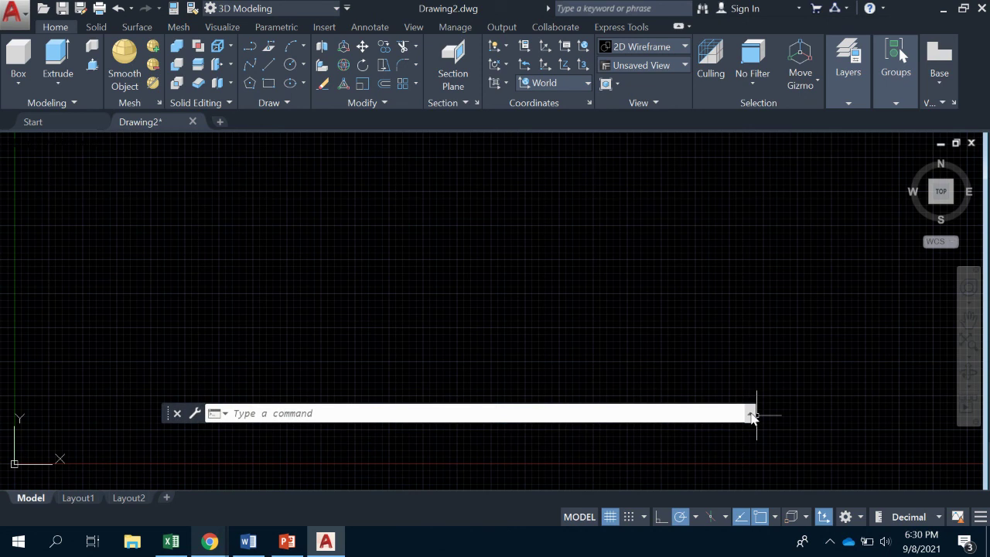
pyautogui.click(750, 415)
pyautogui.click(751, 415)
pyautogui.moveTo(168, 416); pyautogui.dragTo(27, 478)
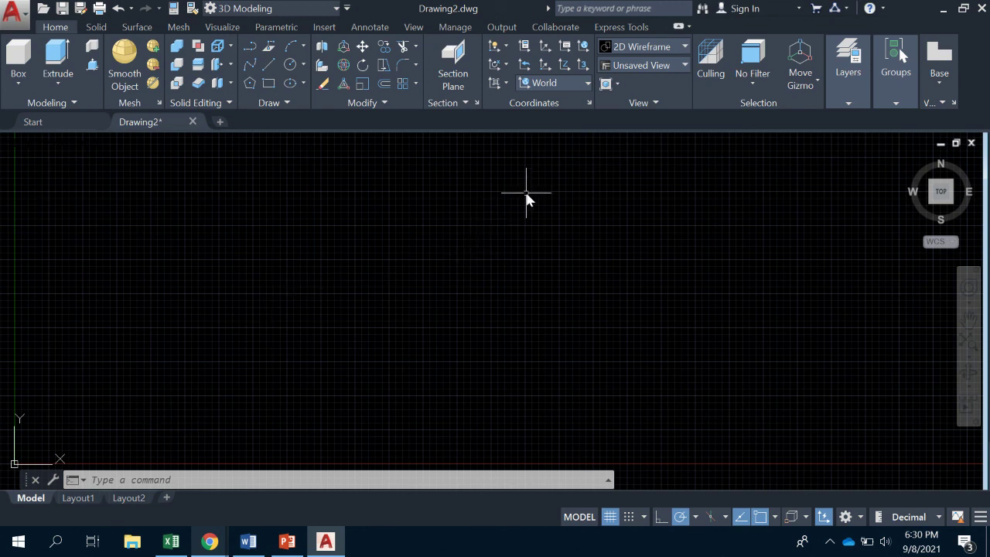
# Step: Try to save the current 3D Modeling workspace as AKHS-3D
pyautogui.click(287, 10)
pyautogui.click(271, 119)
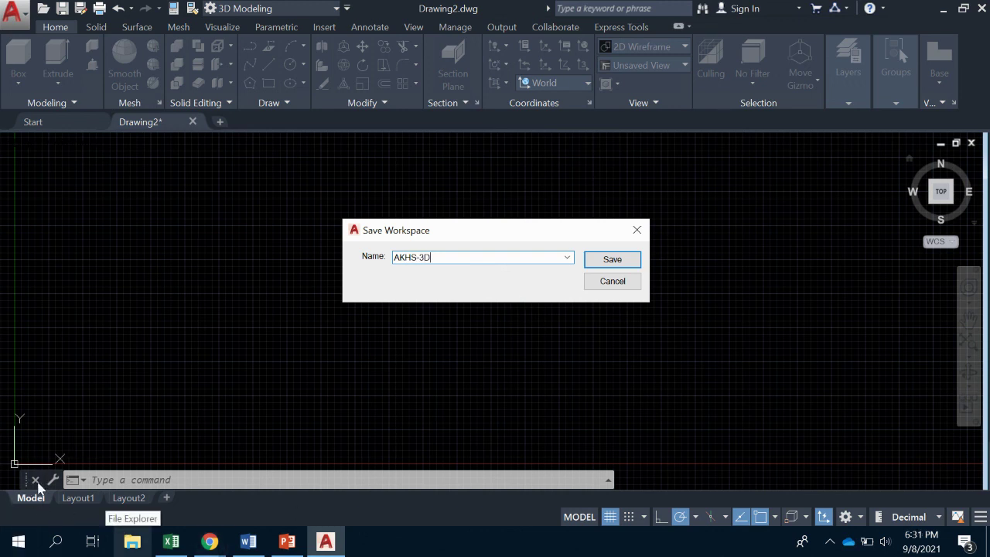
pyautogui.click(594, 281)
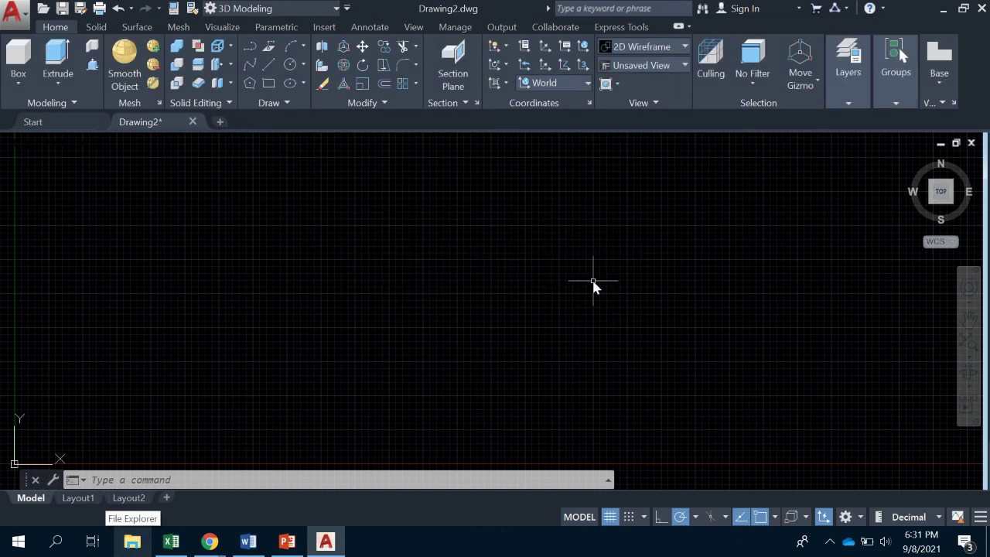
pyautogui.click(284, 9)
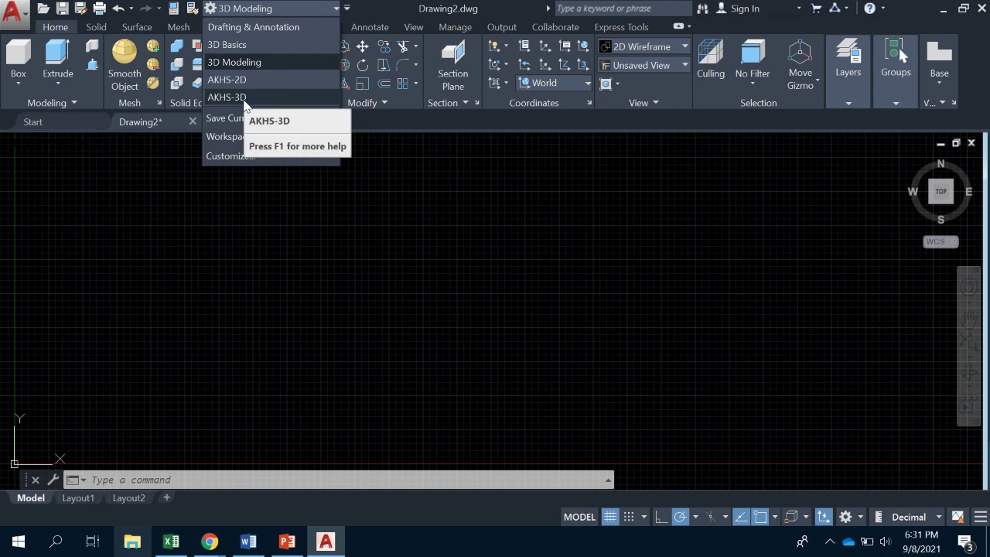
pyautogui.click(210, 540)
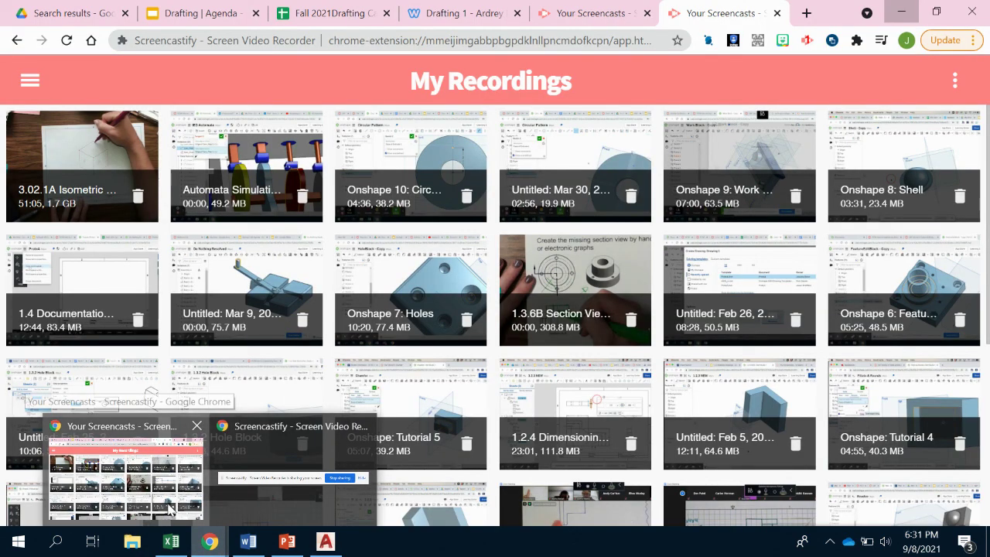
pyautogui.click(171, 504)
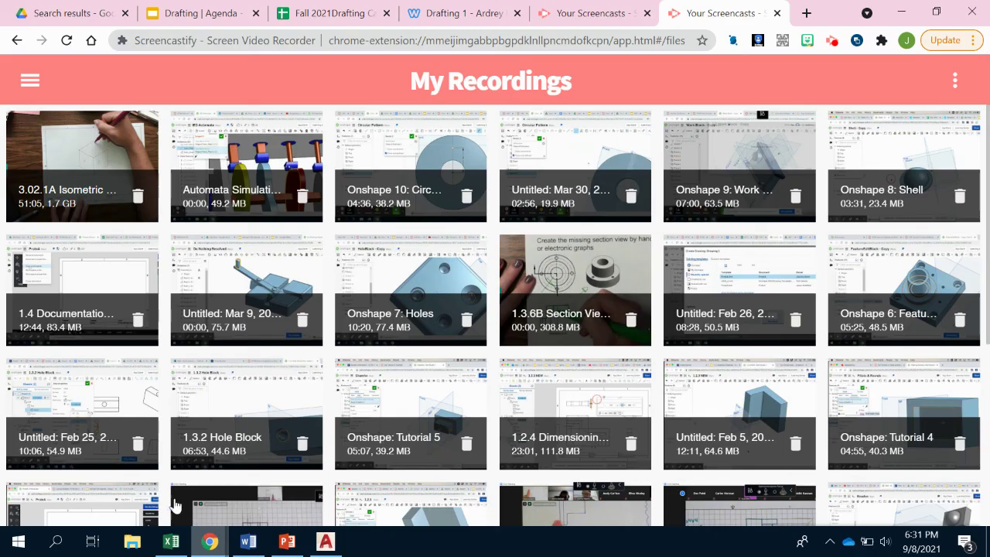